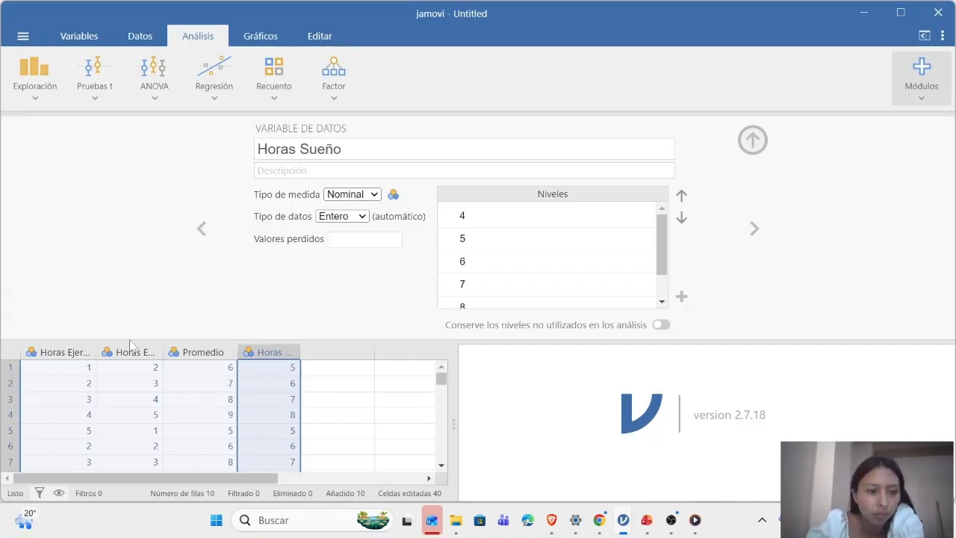
Step: Widen the Horas Ejercicio, Horas Estudio and Horas Sueño columns of the data sheet so their full names fit
left_click_drag(96, 345, 114, 346)
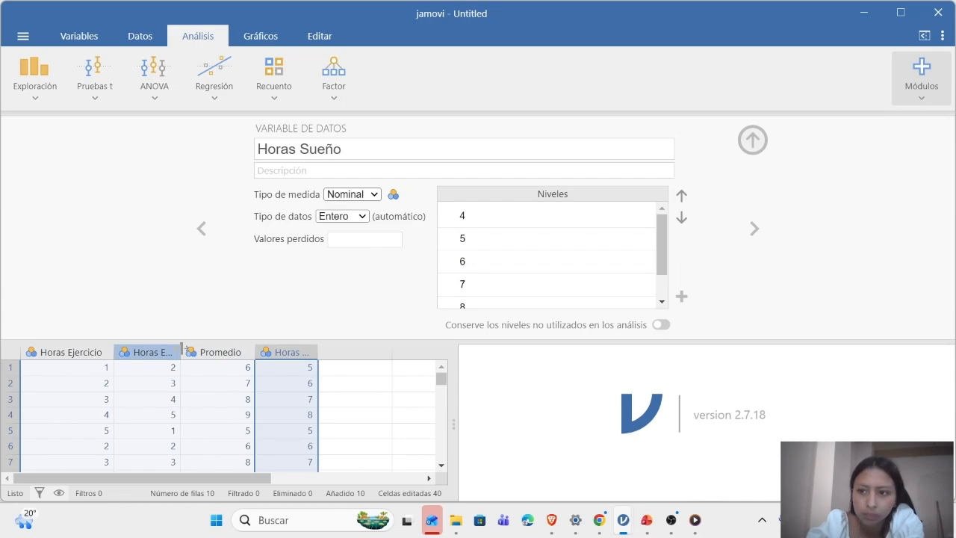
left_click_drag(181, 349, 199, 349)
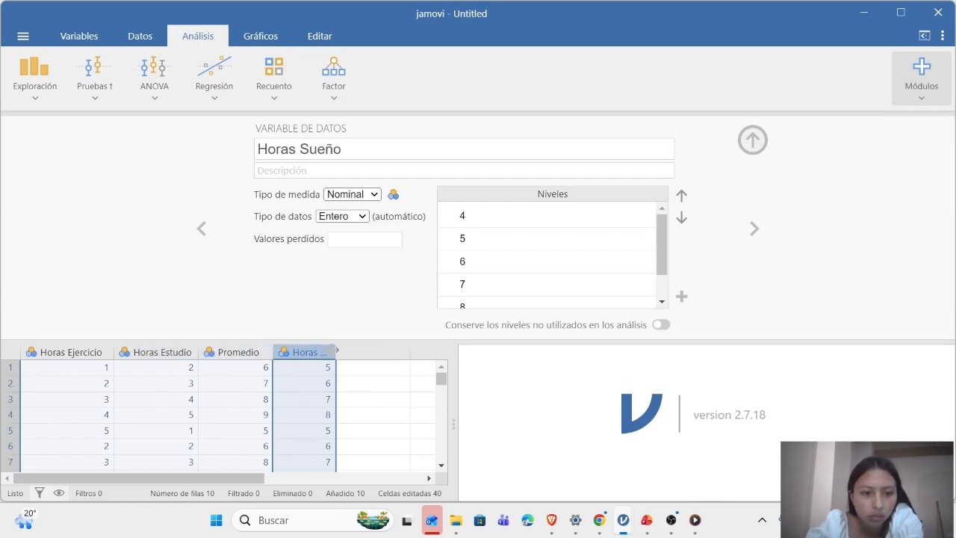
left_click_drag(335, 349, 361, 366)
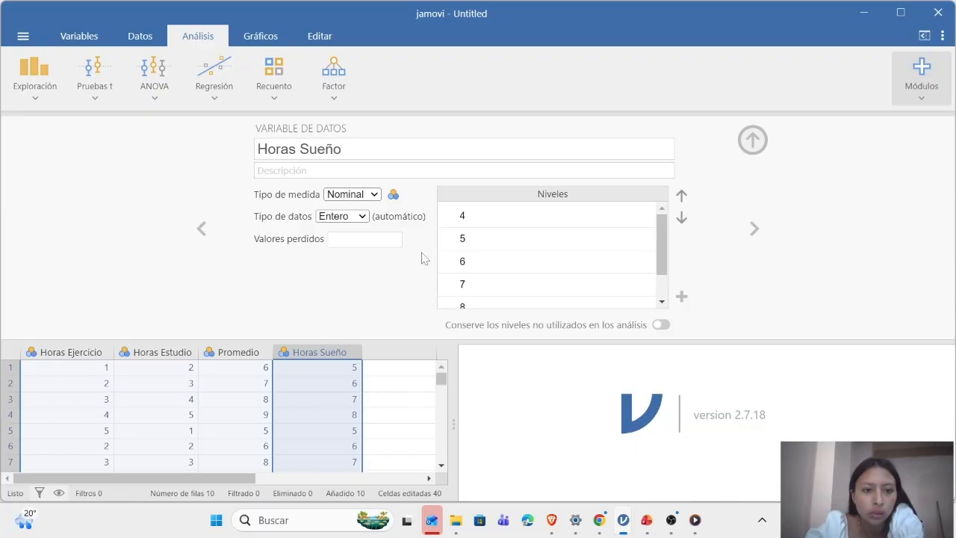
Step: Set the measure type of the Horas Sueño and Horas Ejercicio variables to Continua
left_click(377, 196)
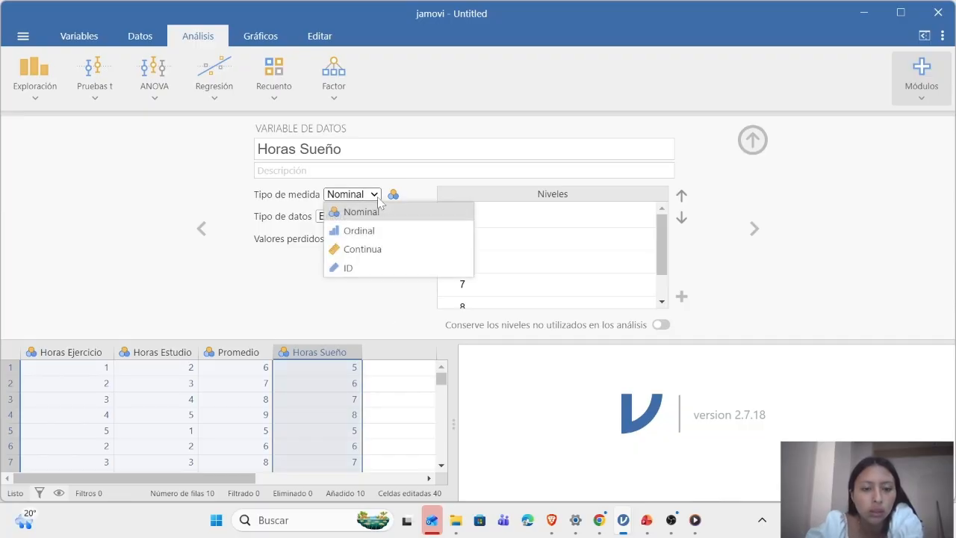
left_click(369, 250)
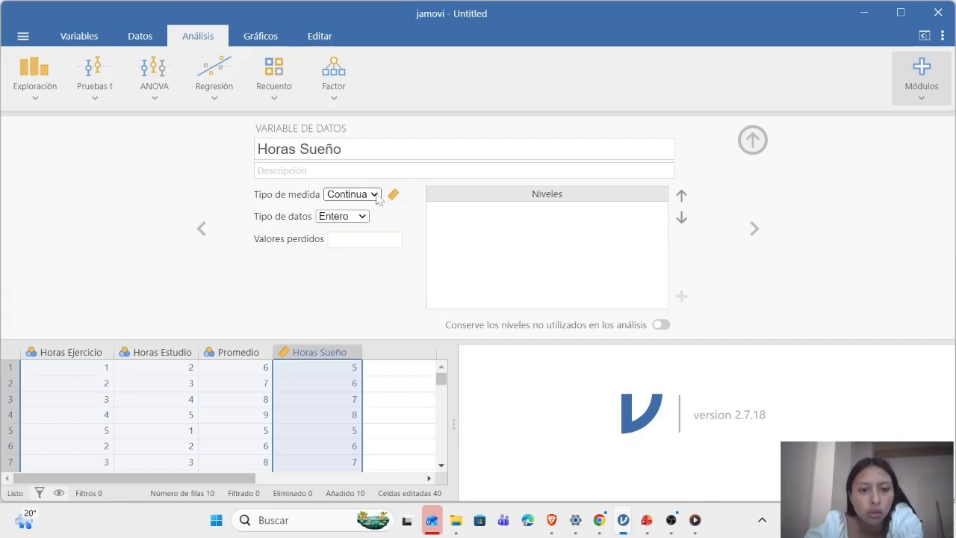
left_click(377, 197)
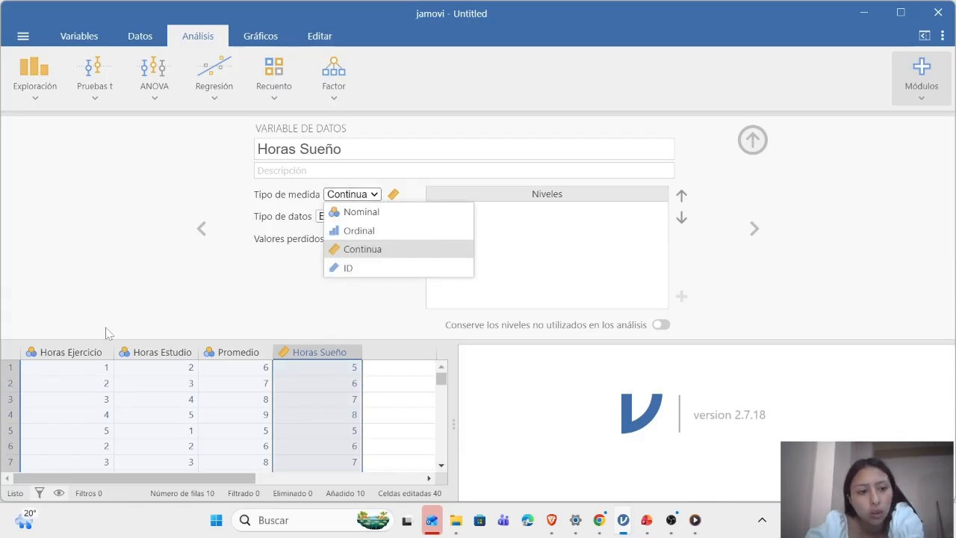
left_click(89, 356)
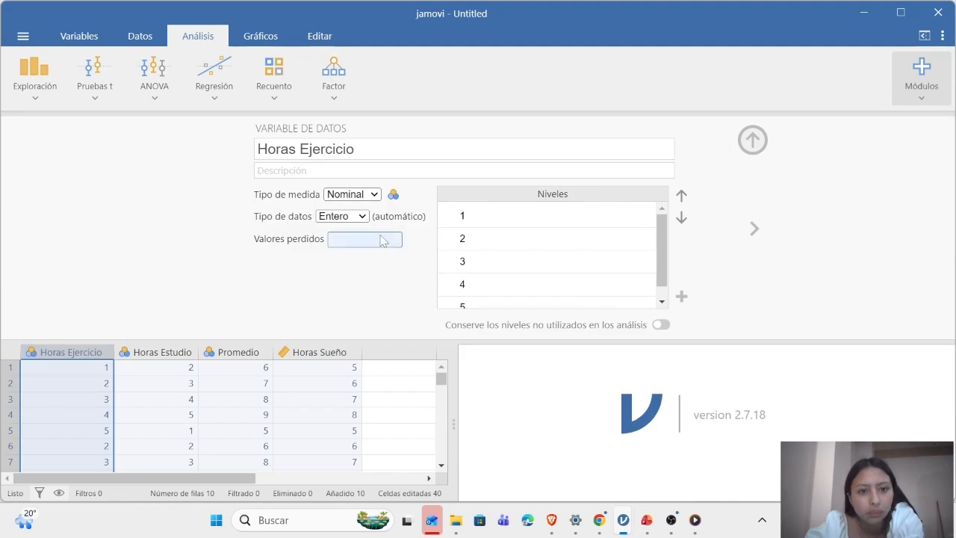
left_click(375, 195)
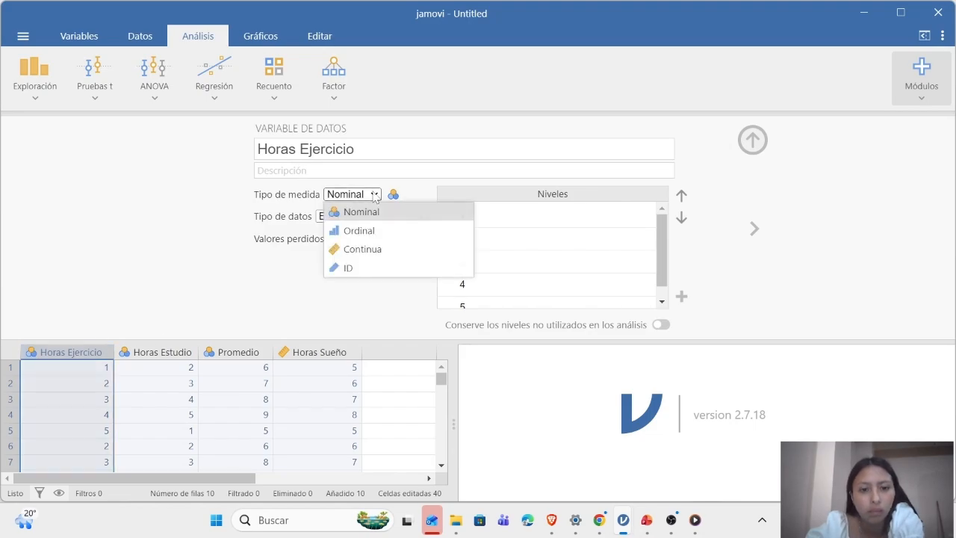
left_click(392, 251)
Step: Set the measure type of the Horas Estudio and Promedio variables to Continua
left_click_drag(173, 352, 317, 352)
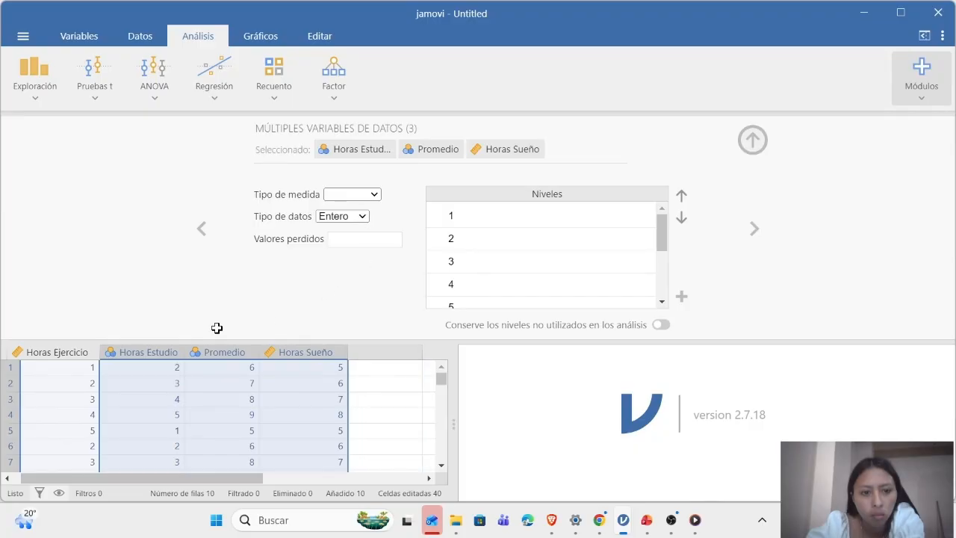
left_click(156, 354)
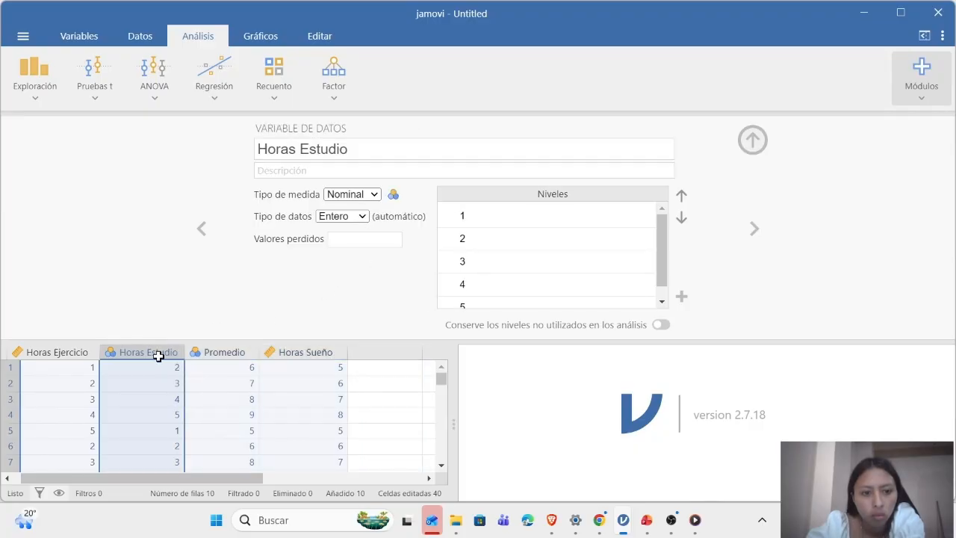
left_click(371, 195)
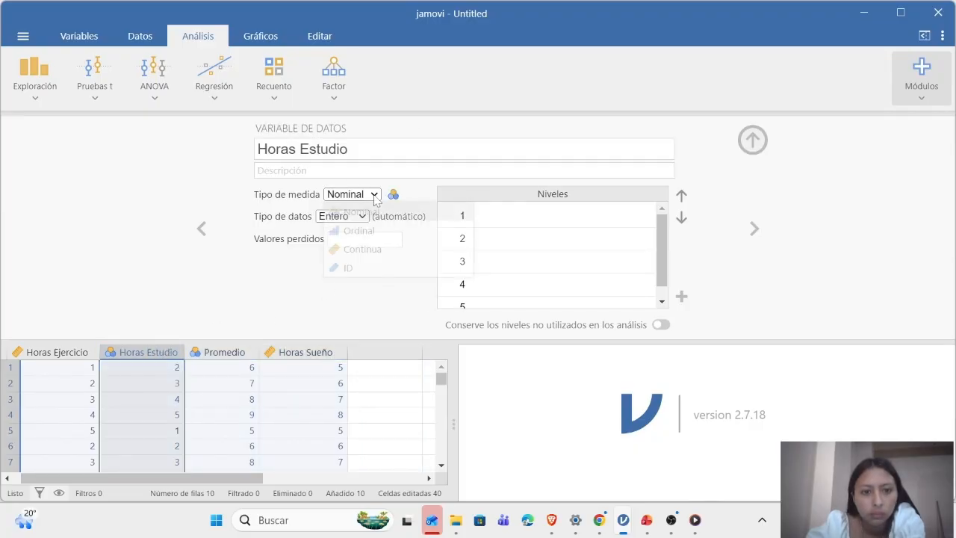
left_click(404, 250)
left_click(215, 351)
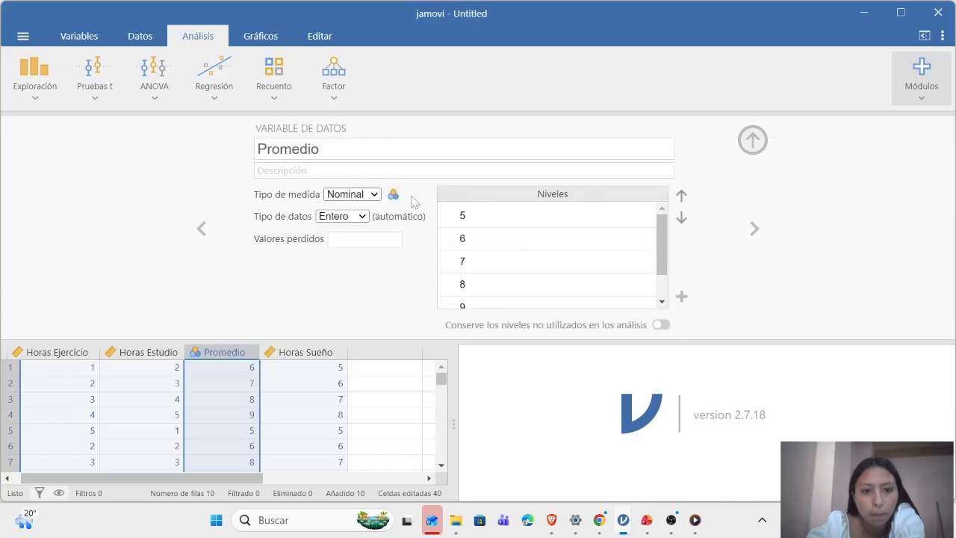
left_click(370, 195)
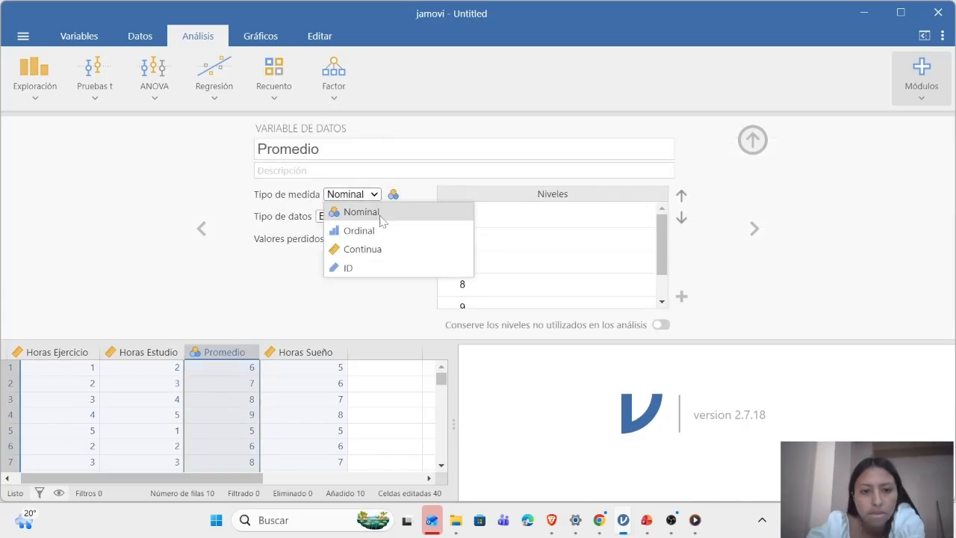
left_click(406, 256)
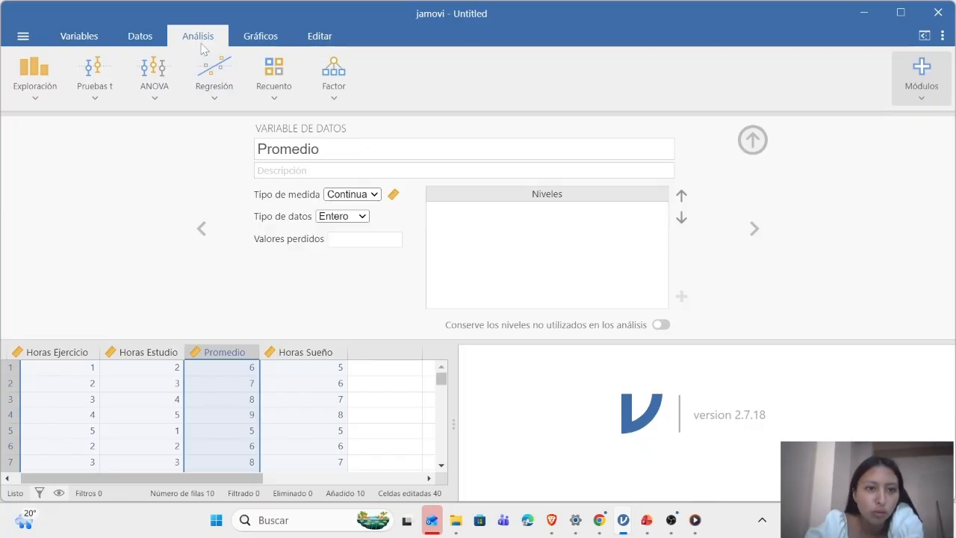
Step: Create a Descriptivas analysis with Promedio as its variable and enable the frequency table
left_click(18, 93)
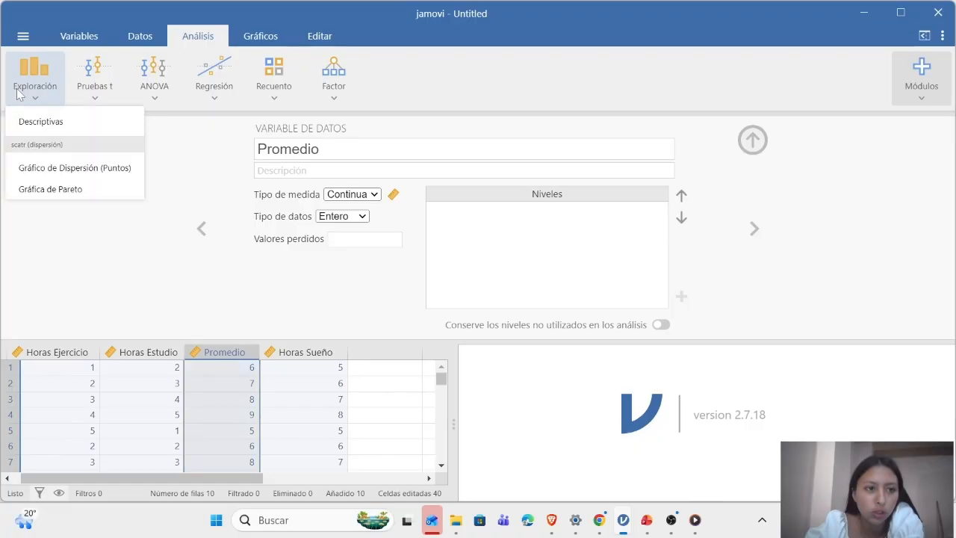
left_click(74, 125)
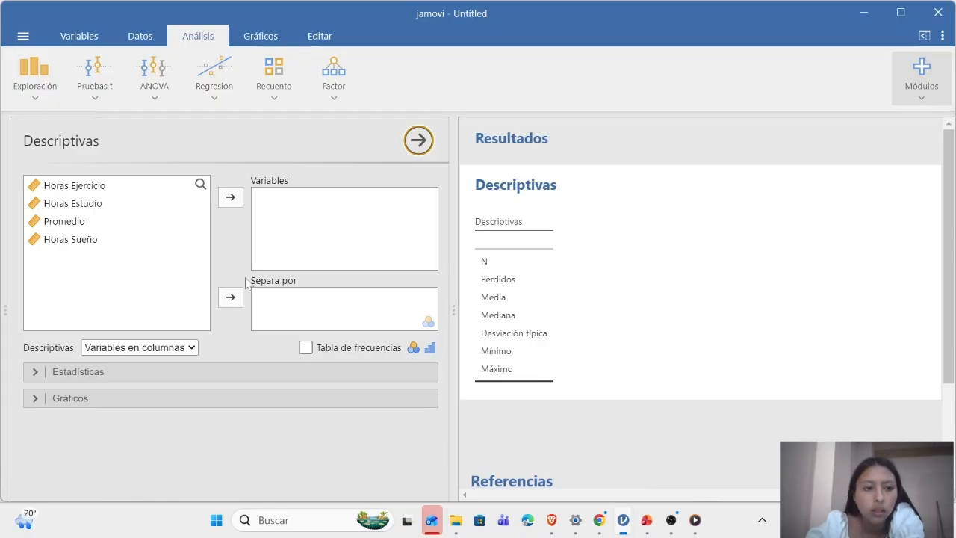
left_click_drag(65, 223, 295, 203)
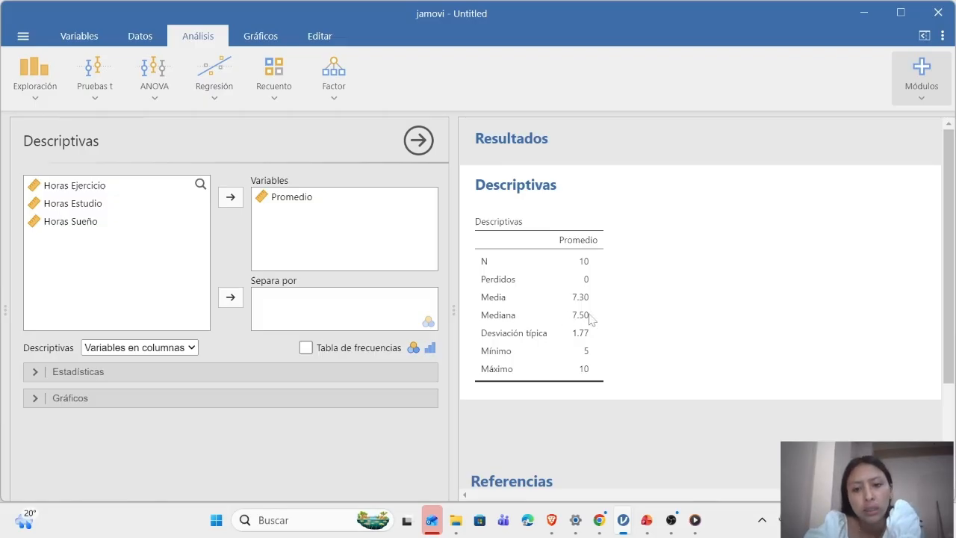
left_click(313, 351)
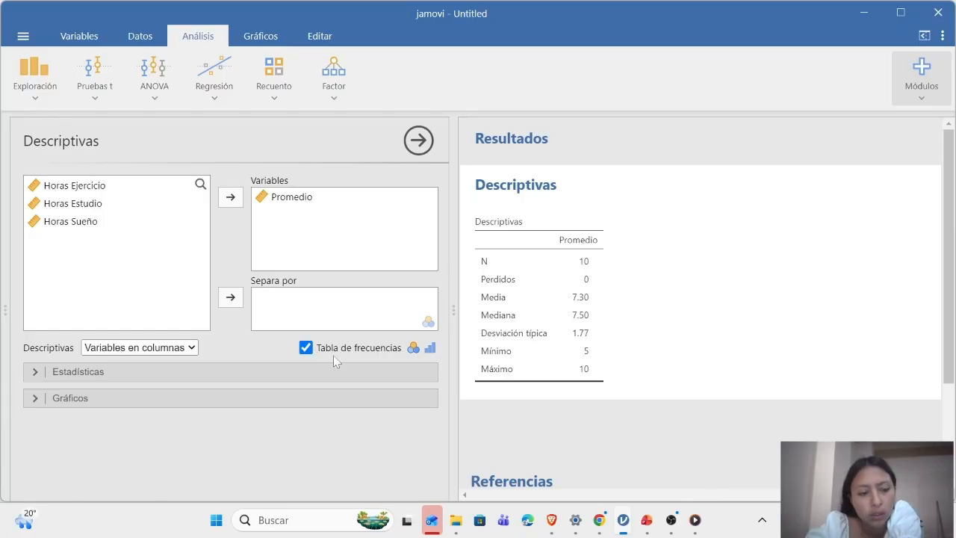
Step: Add a histogram of Promedio to the Descriptivas analysis
left_click(176, 374)
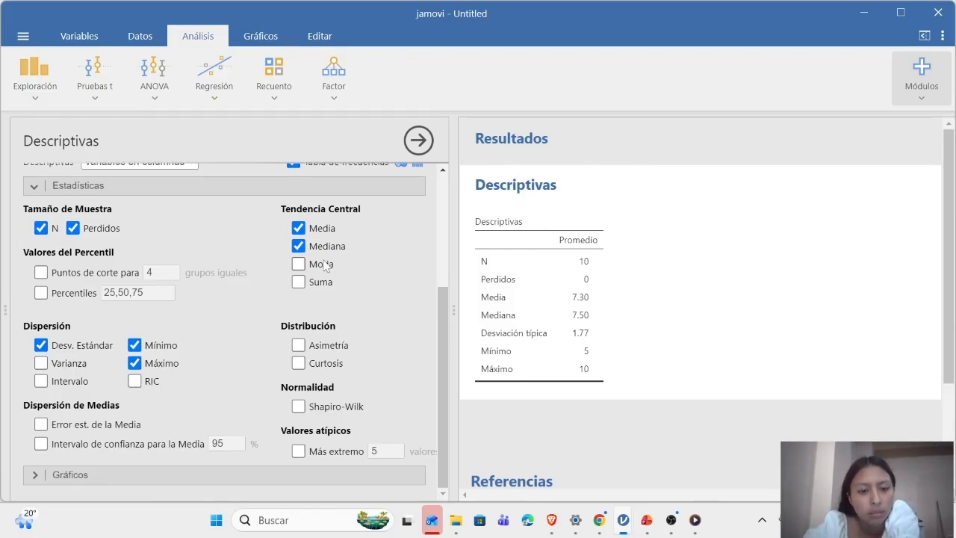
left_click(63, 475)
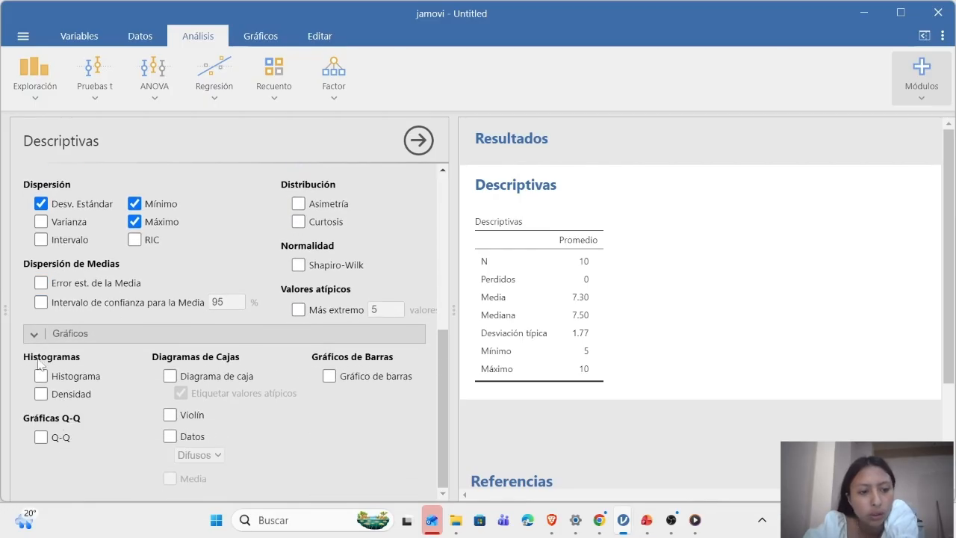
left_click(42, 377)
Step: Examine the Promedio histogram together with the descriptive statistics table in the results
scroll(567, 348, "down", 3)
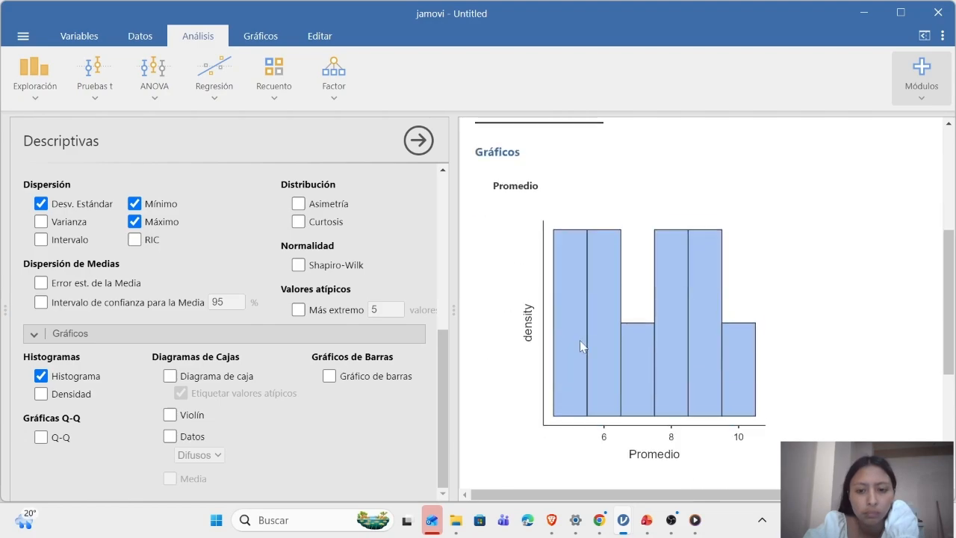
scroll(581, 345, "down", 1)
scroll(581, 346, "up", 1)
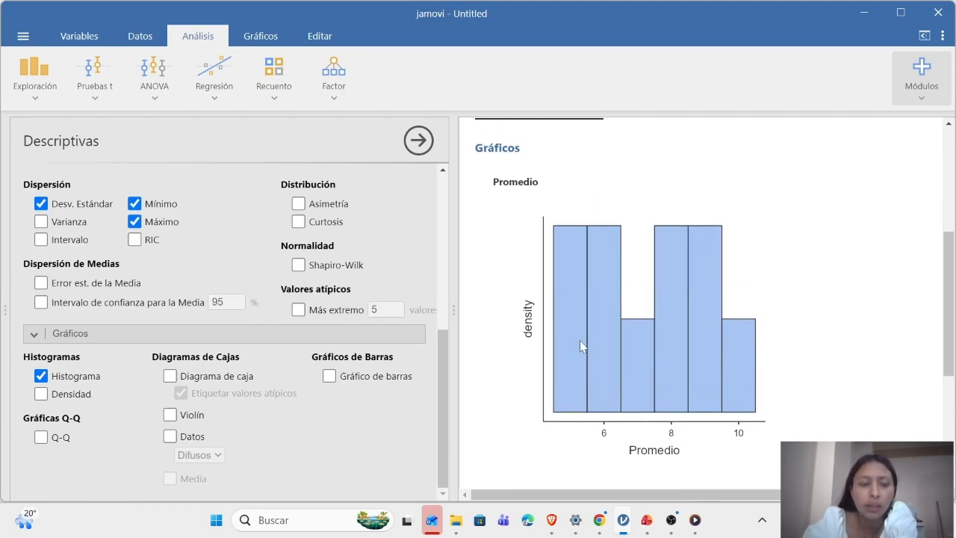
left_click(579, 340)
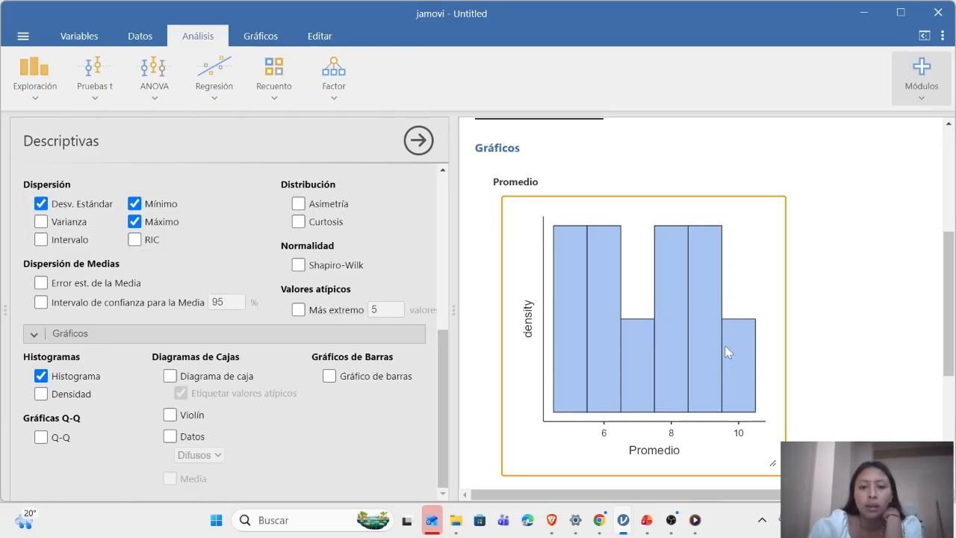
scroll(725, 347, "down", 3)
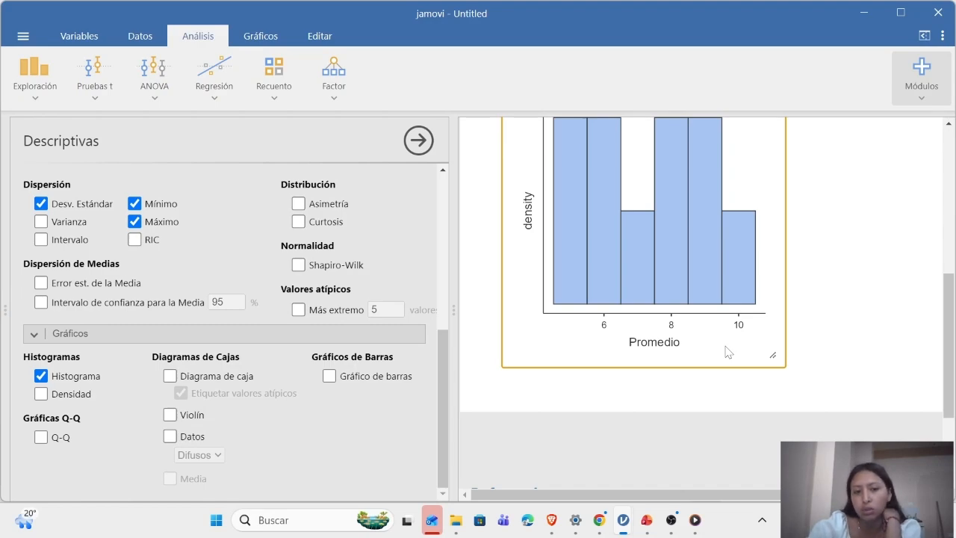
scroll(728, 352, "up", 3)
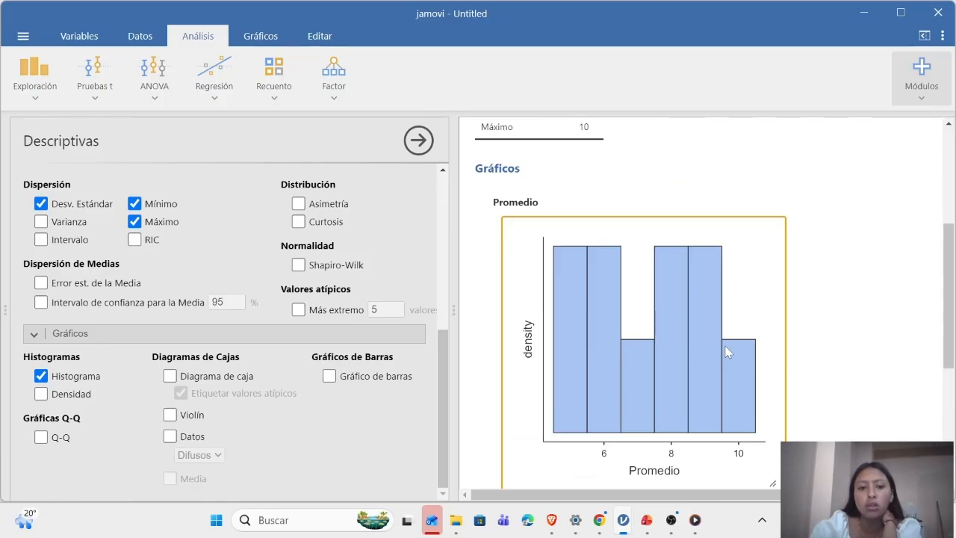
scroll(728, 352, "up", 1)
scroll(728, 352, "up", 1)
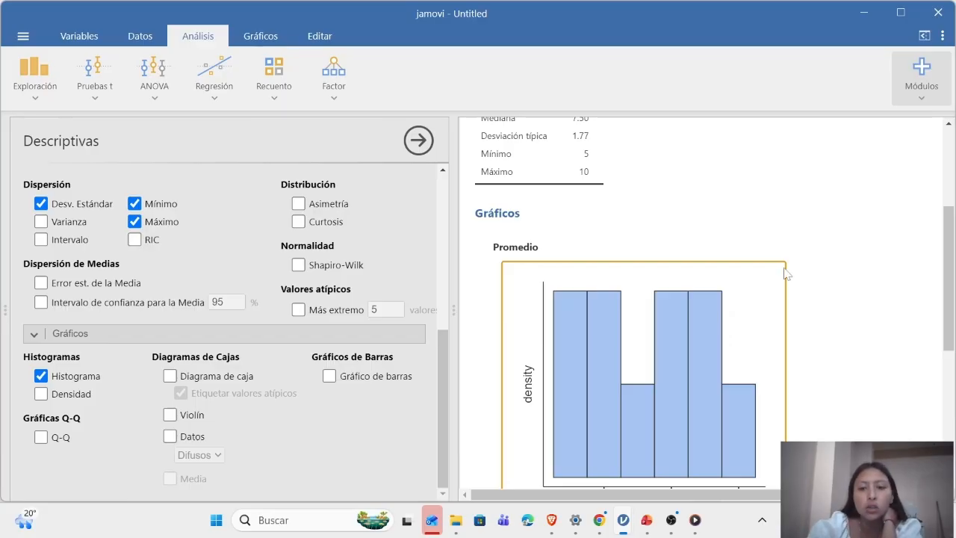
scroll(794, 254, "up", 3)
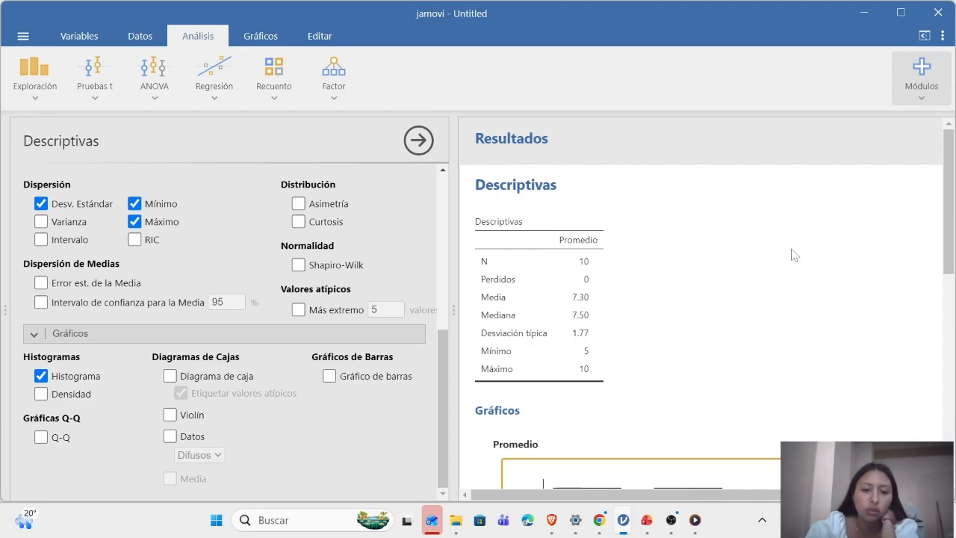
scroll(889, 311, "down", 4)
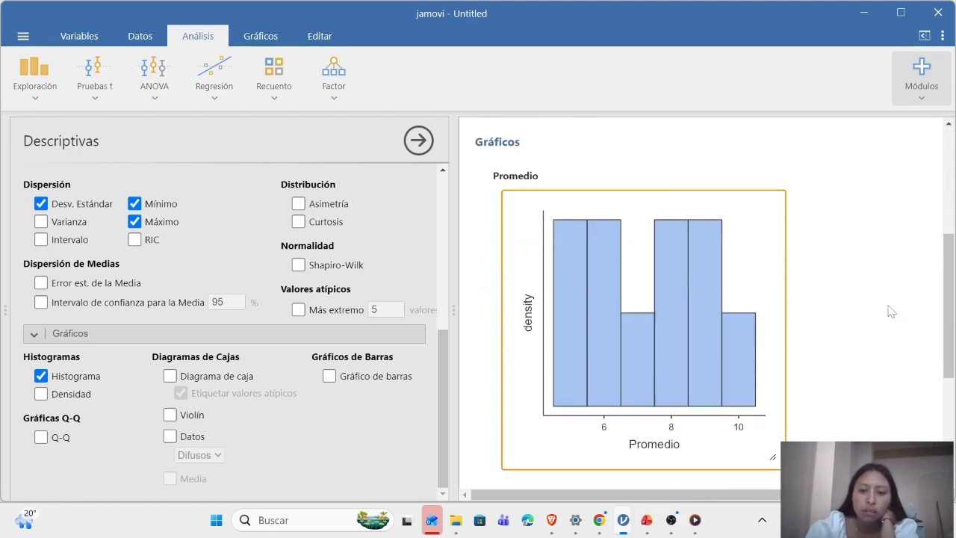
scroll(829, 327, "down", 1)
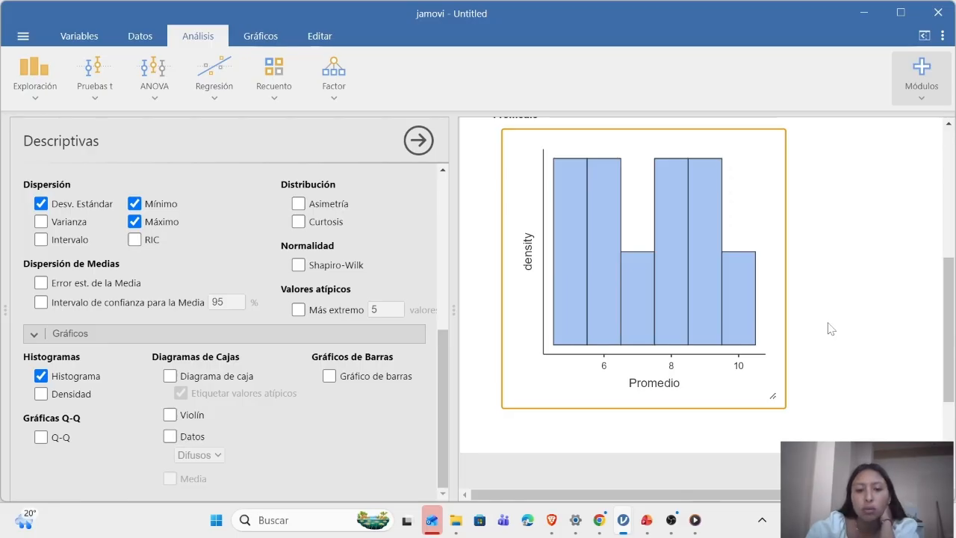
scroll(665, 342, "down", 2)
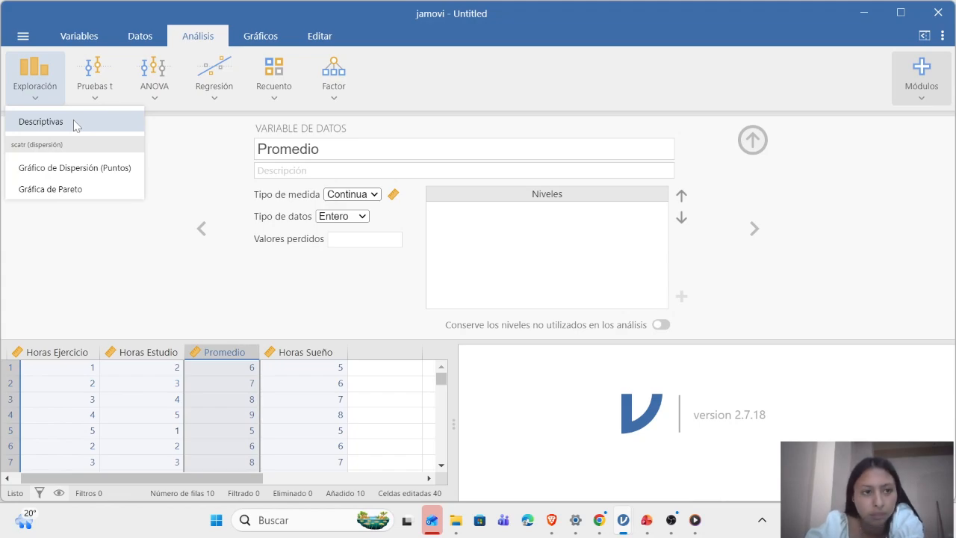
Step: Start a Descriptivas analysis of Promedio and include the frequency table option
left_click(73, 123)
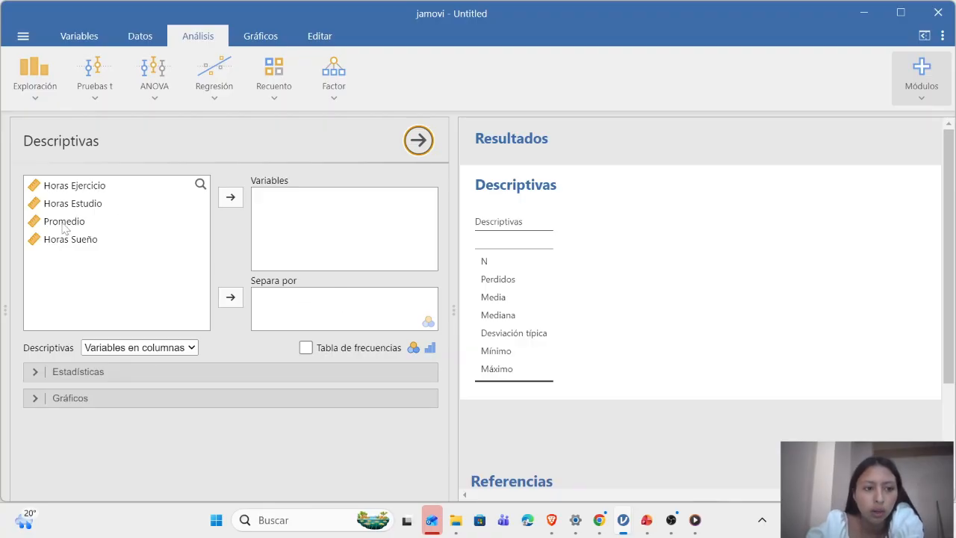
left_click_drag(64, 229, 294, 204)
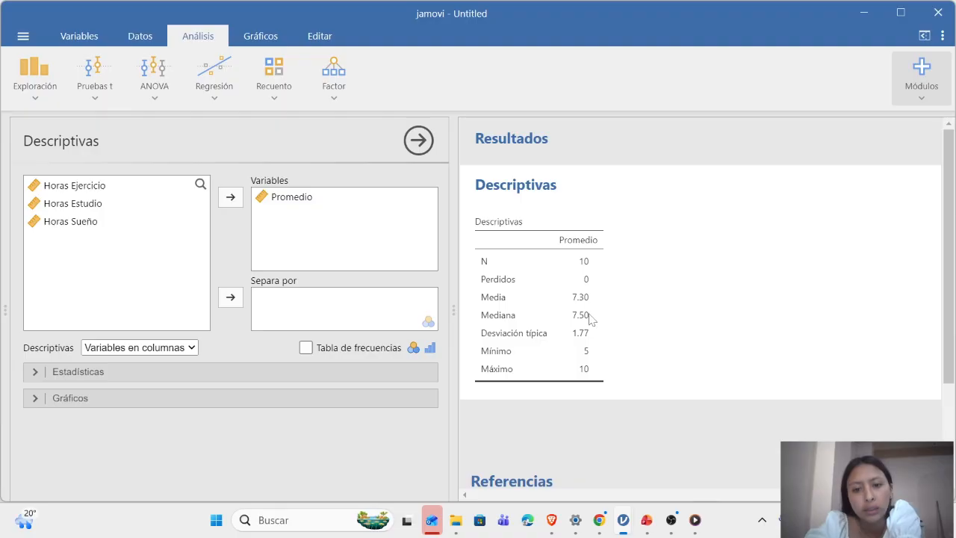
left_click(307, 348)
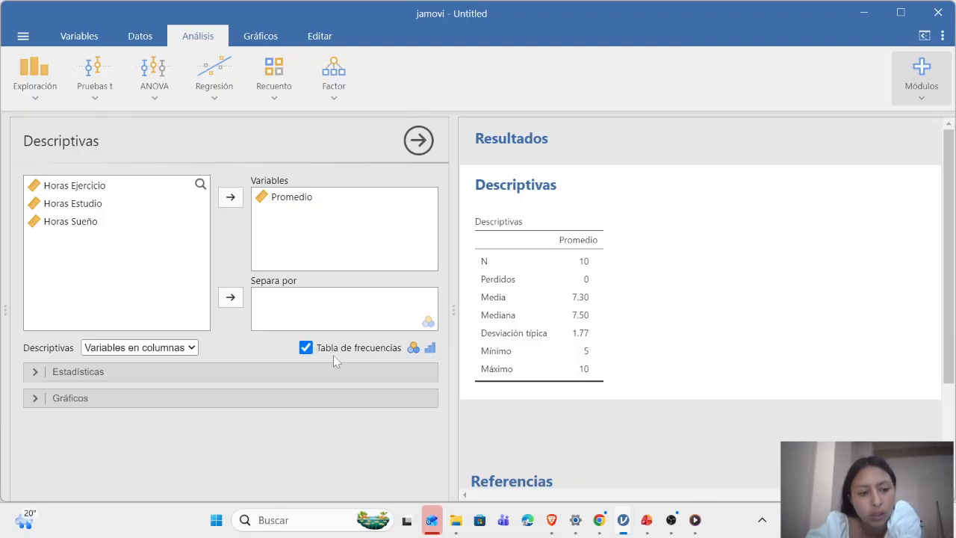
Step: Include a histogram among the plots of the Promedio Descriptivas analysis
left_click(177, 374)
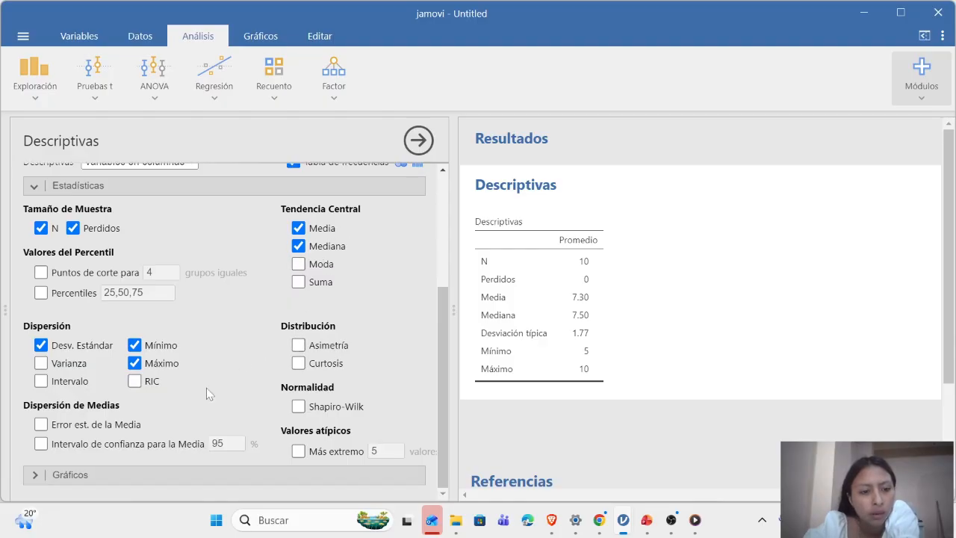
left_click(63, 476)
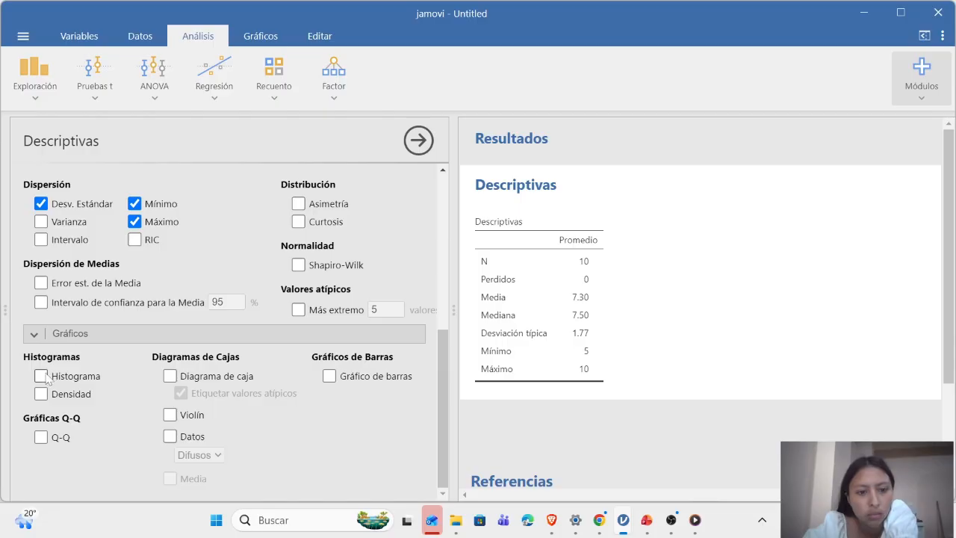
left_click(41, 376)
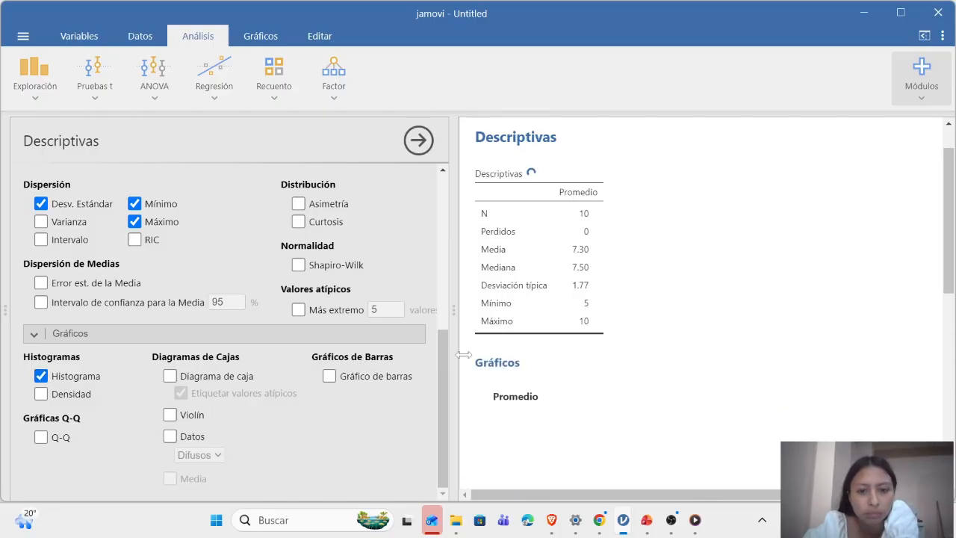
Step: Examine the distribution in the Promedio histogram and compare it with the descriptive statistics table
scroll(580, 340, "down", 3)
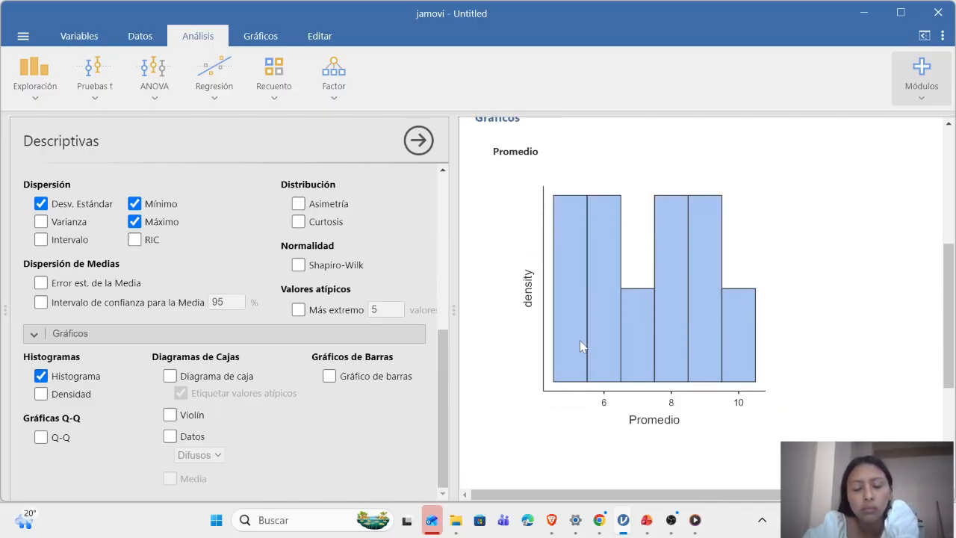
scroll(579, 339, "up", 1)
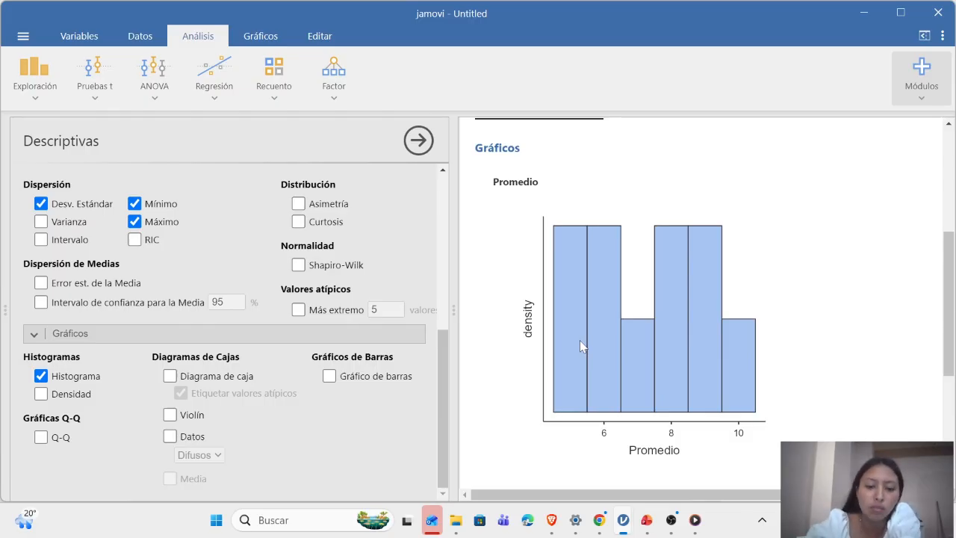
left_click(579, 339)
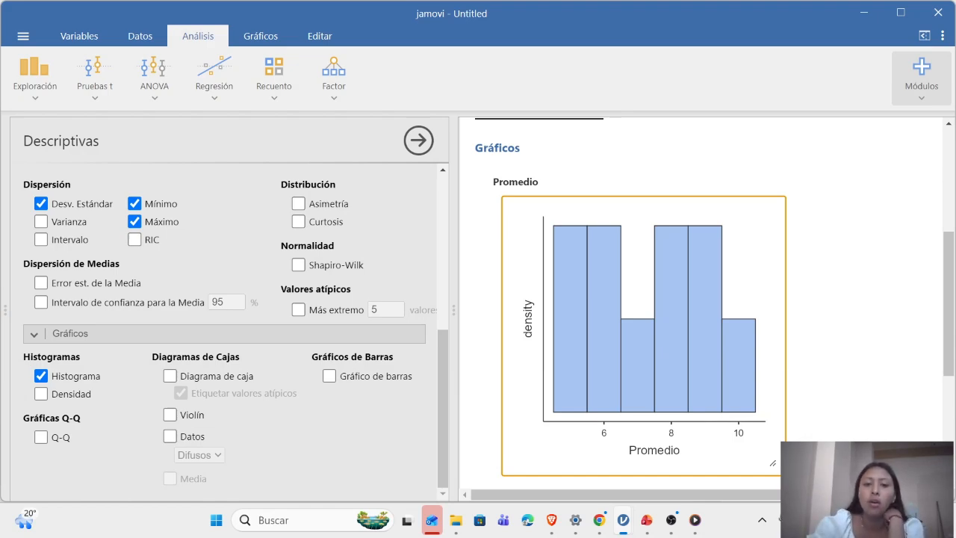
scroll(728, 352, "down", 3)
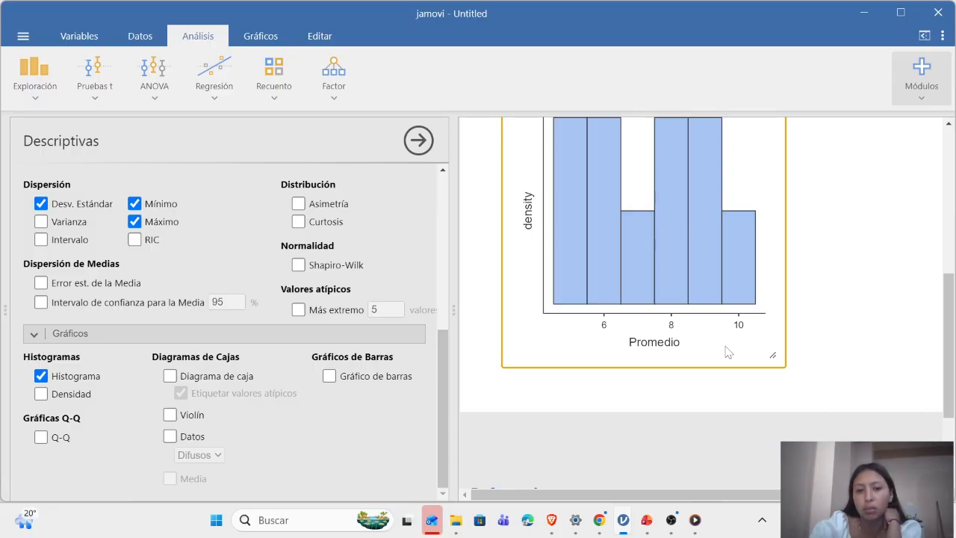
scroll(728, 352, "up", 3)
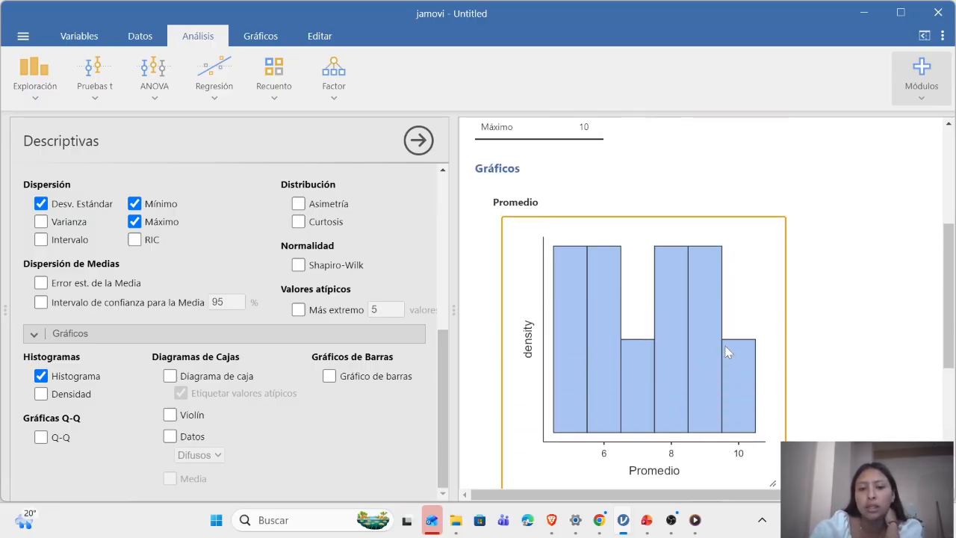
scroll(728, 353, "up", 1)
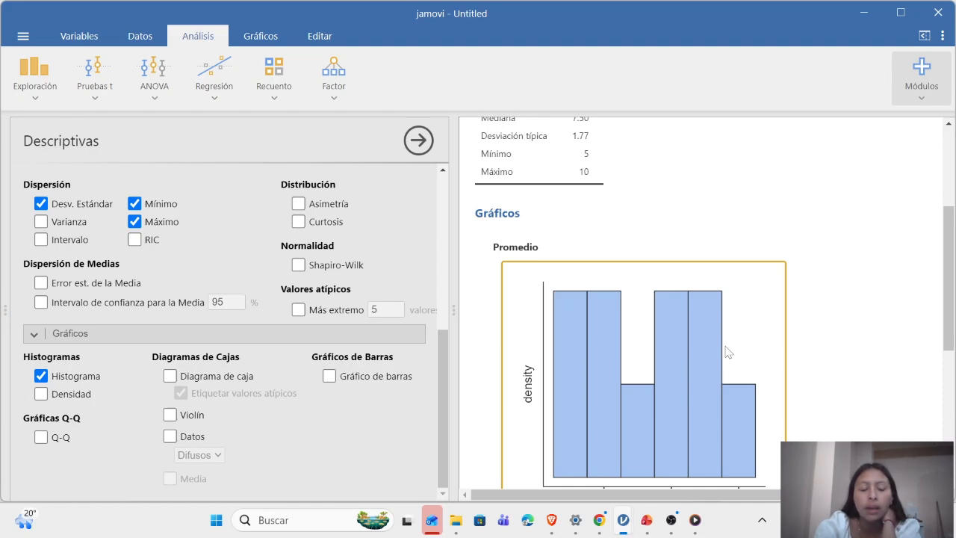
scroll(790, 257, "up", 5)
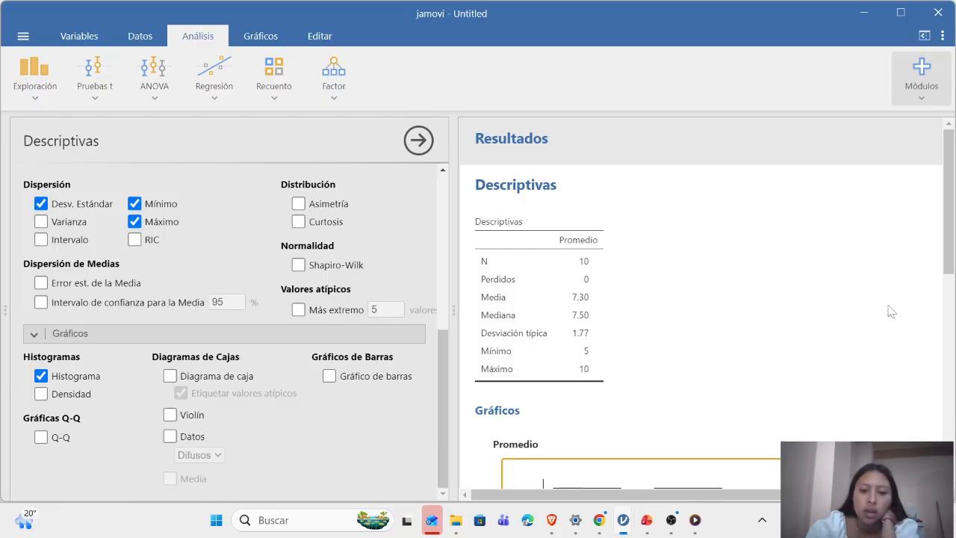
scroll(889, 309, "down", 4)
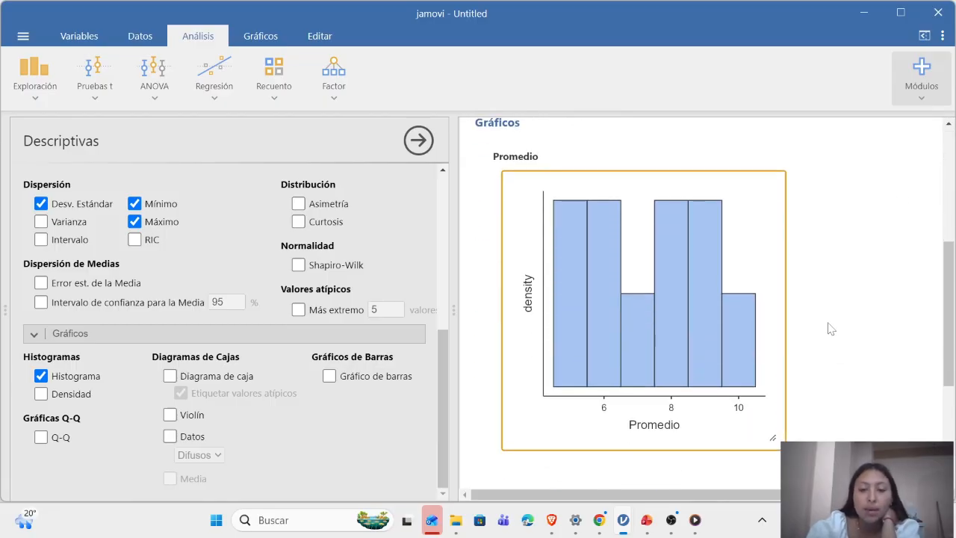
scroll(831, 329, "down", 1)
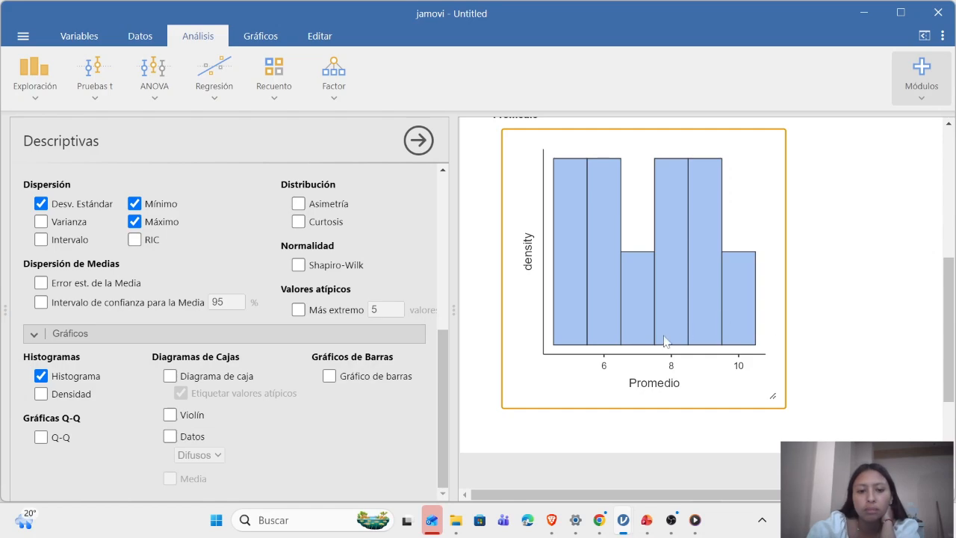
scroll(670, 340, "down", 1)
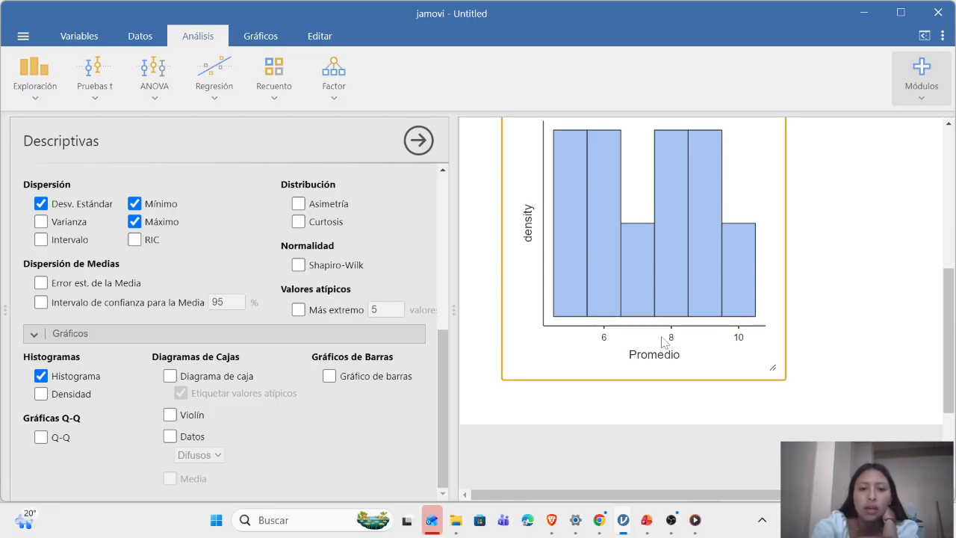
scroll(691, 326, "up", 1)
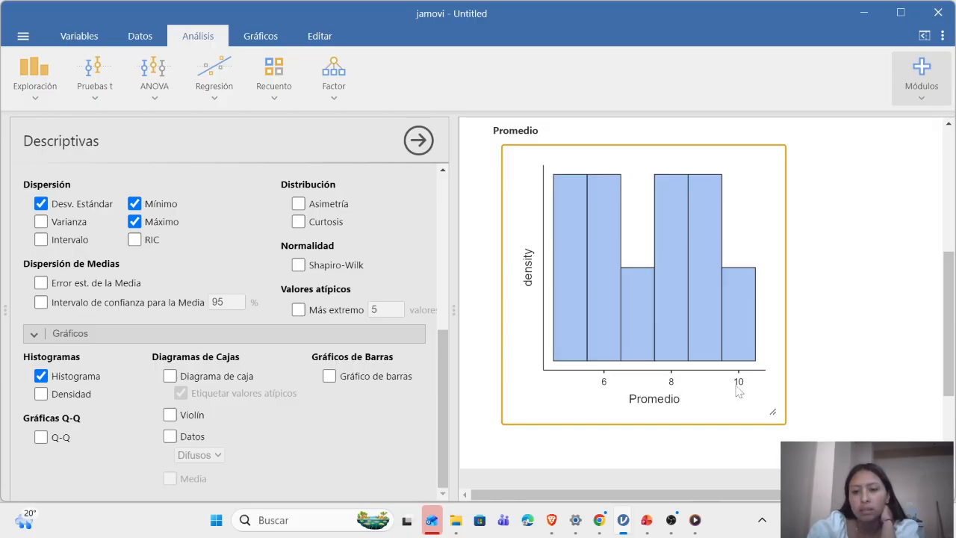
scroll(735, 390, "down", 1)
scroll(735, 388, "down", 2)
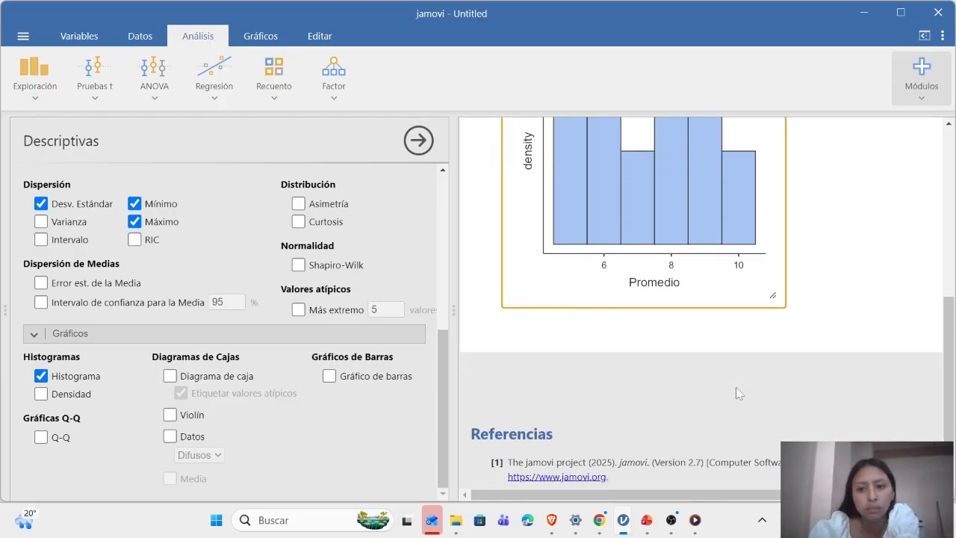
scroll(736, 392, "up", 3)
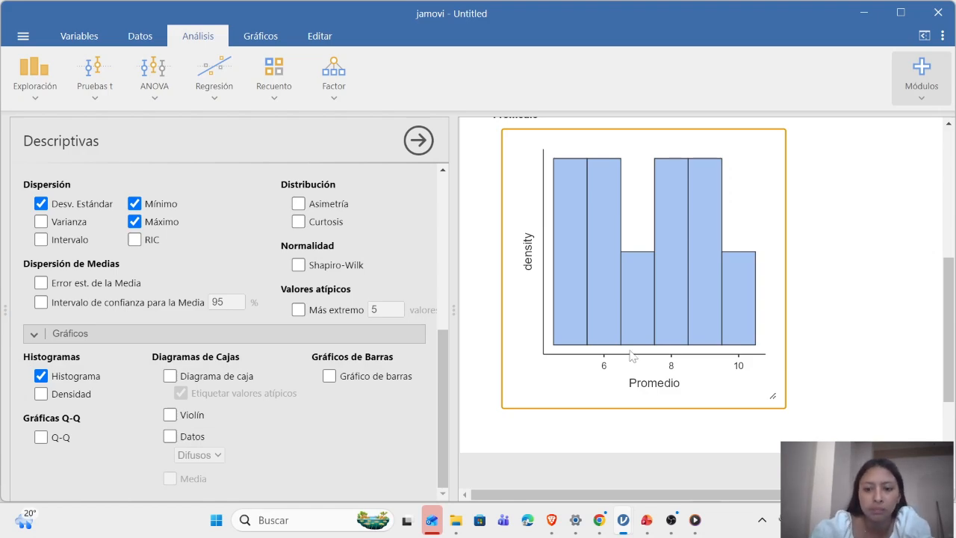
scroll(592, 338, "down", 2)
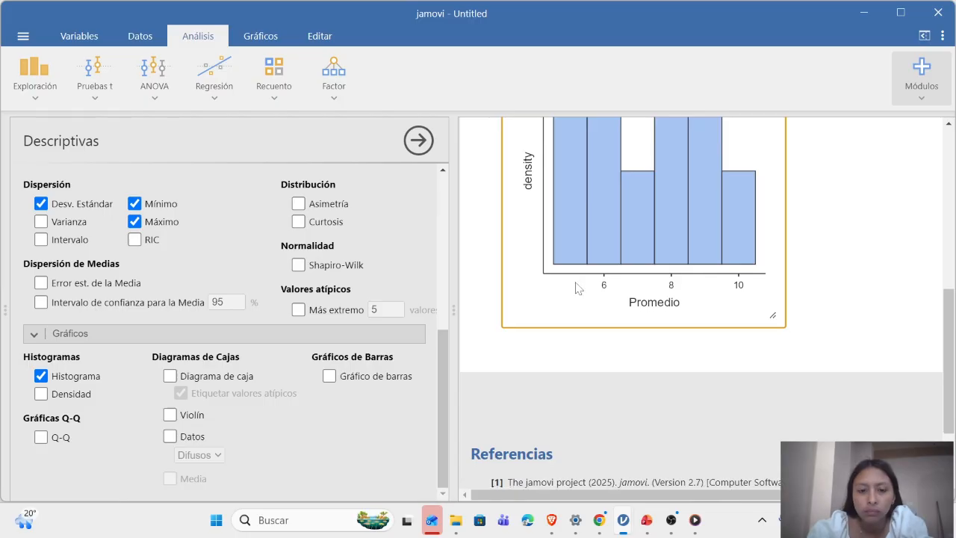
scroll(608, 267, "down", 3)
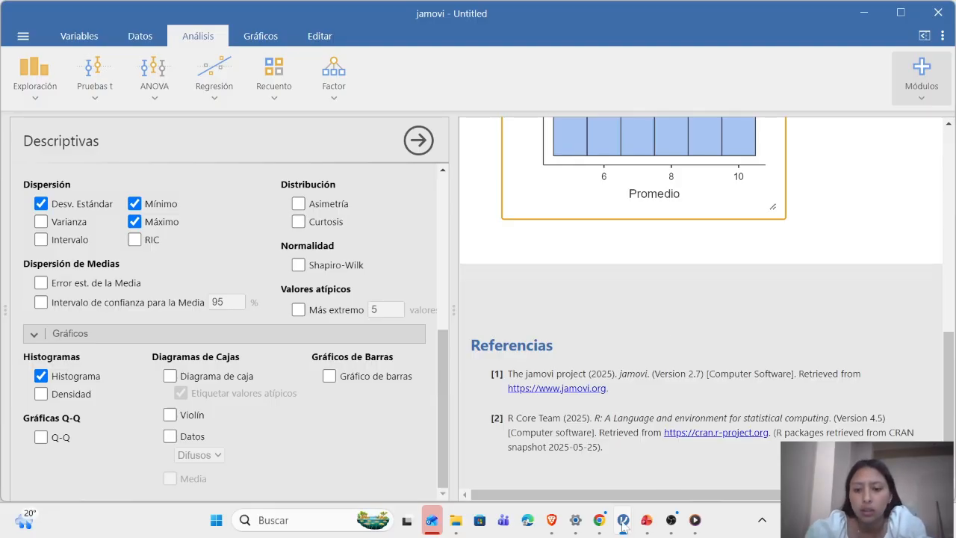
Step: Switch to the jamovi window with the Edad, Peso, Estatura and Presión Arterial data and widen the Presión Arterial column to fit its name
mouse_move(622, 526)
left_click(667, 445)
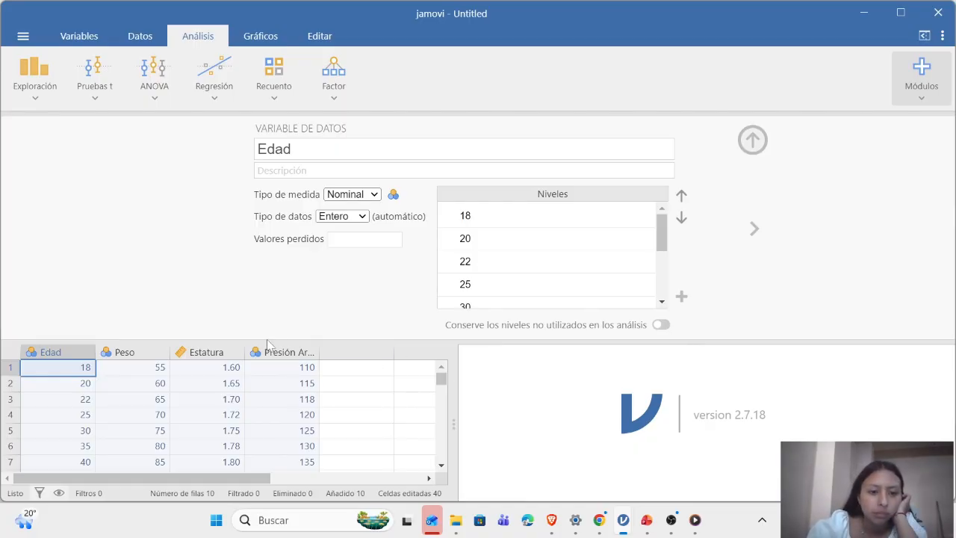
left_click_drag(321, 349, 342, 349)
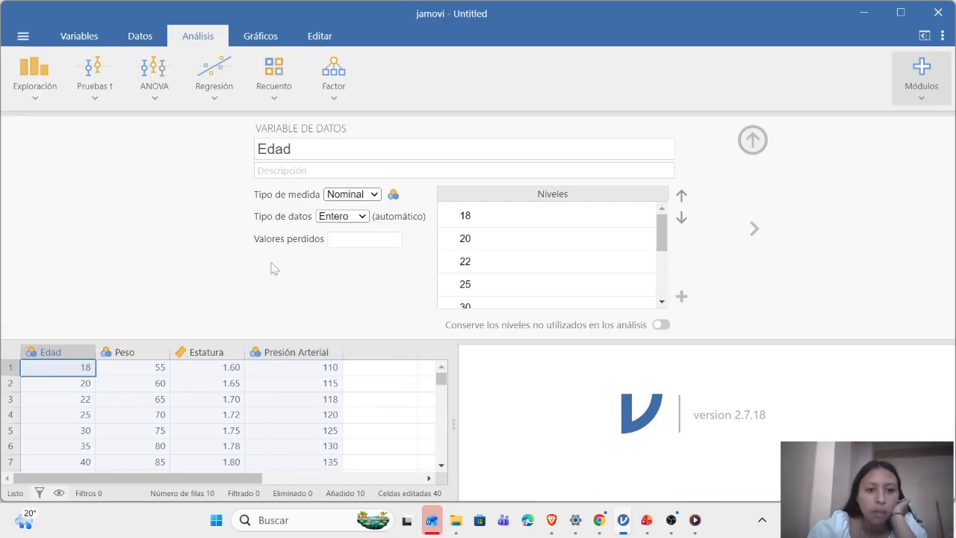
Step: Set the measure type of the Edad and Peso variables to Continua
left_click(75, 354)
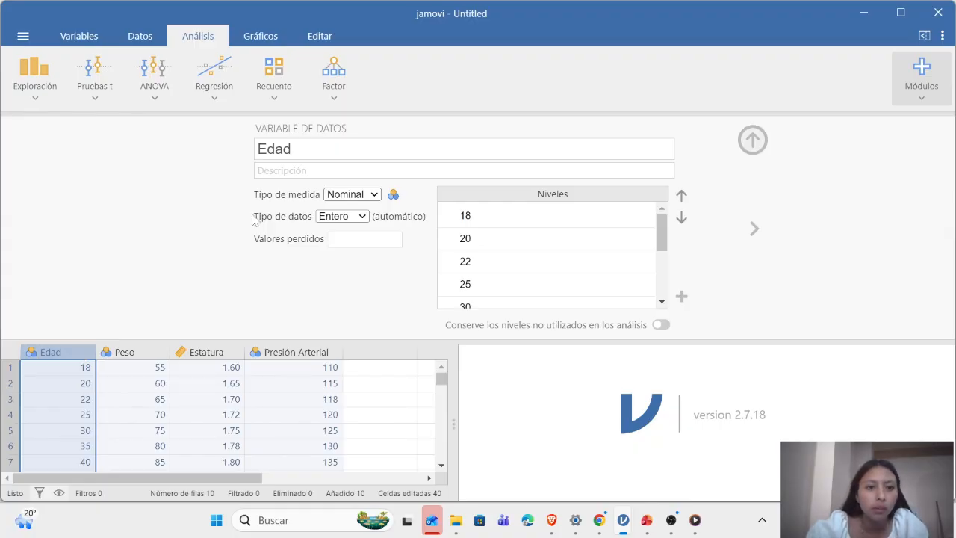
left_click(376, 198)
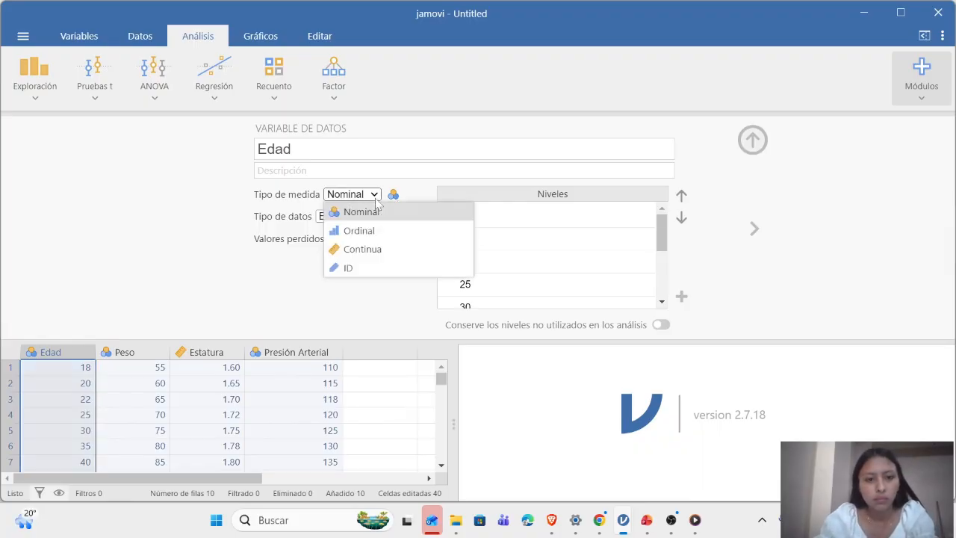
left_click(381, 250)
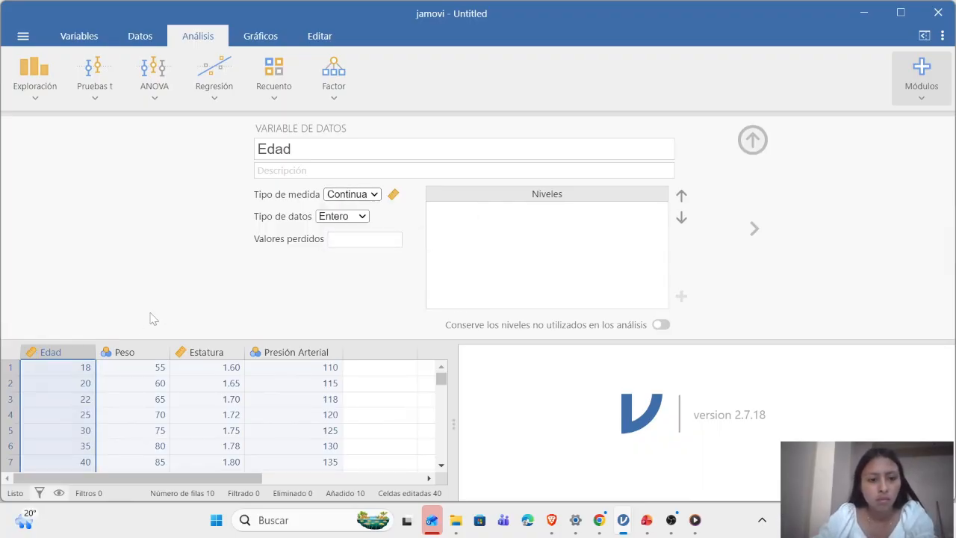
left_click(134, 352)
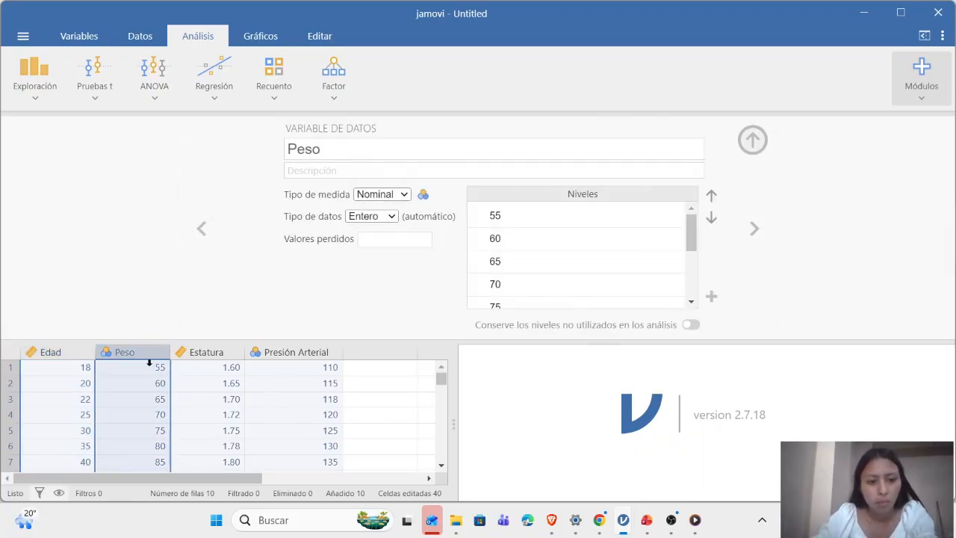
left_click(376, 196)
left_click(395, 248)
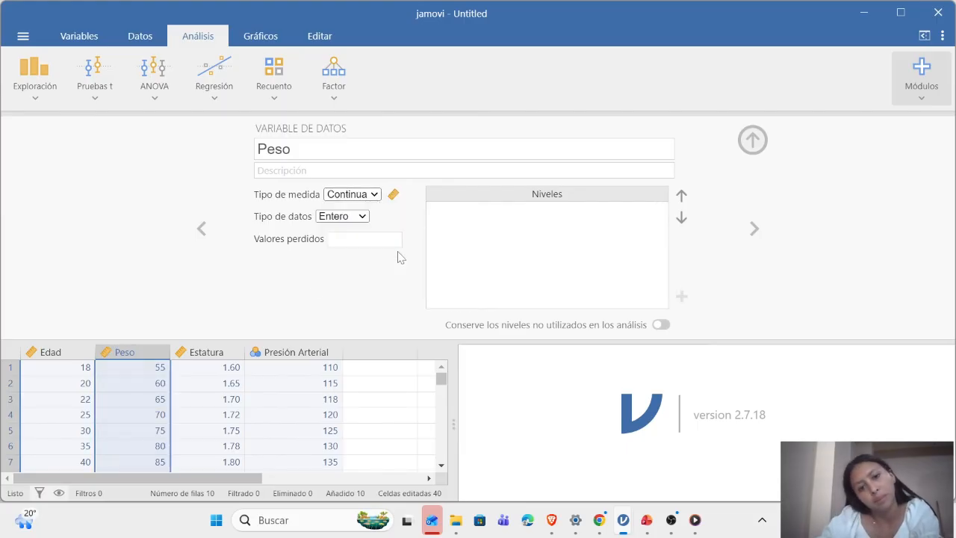
Step: Set the measure type of the Presión Arterial variable to Continua and check the data rows
left_click(253, 354)
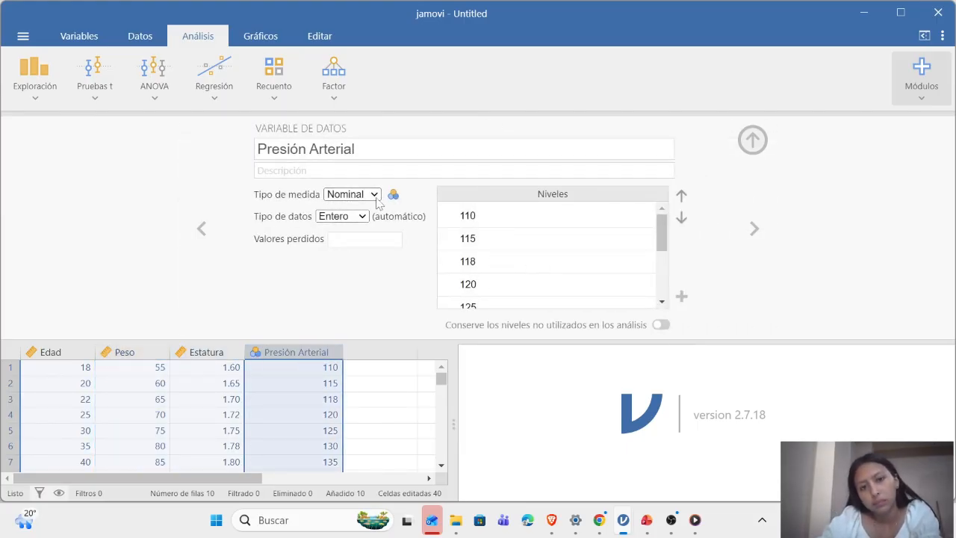
left_click(373, 196)
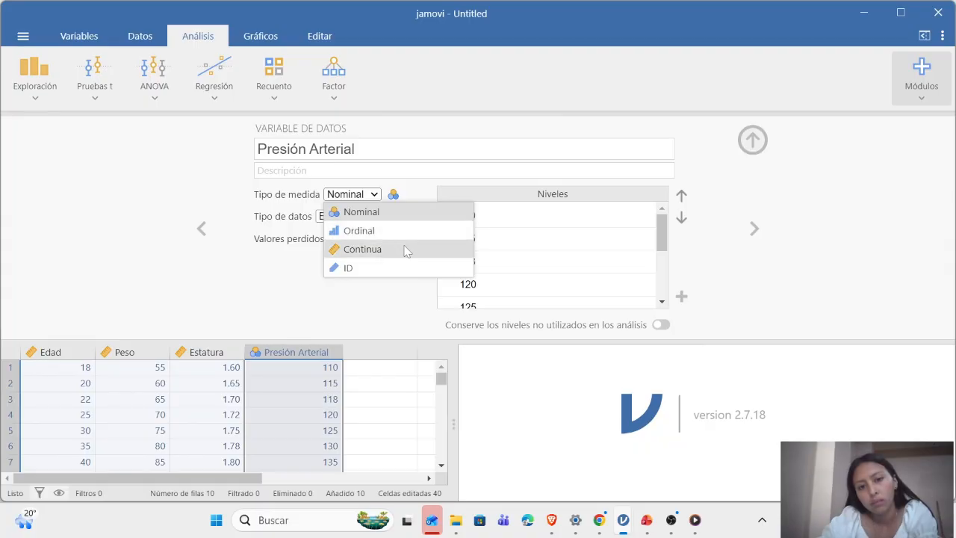
left_click(407, 251)
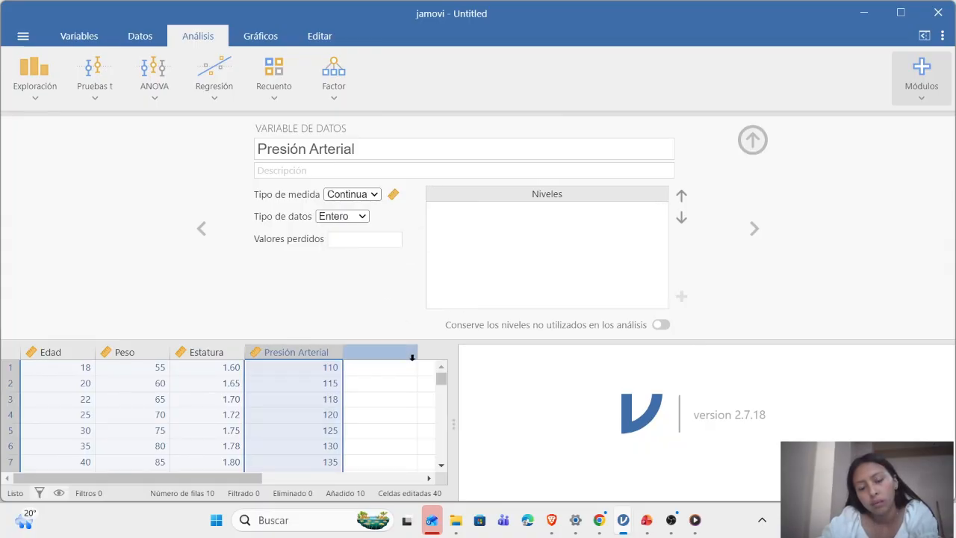
scroll(378, 376, "down", 3)
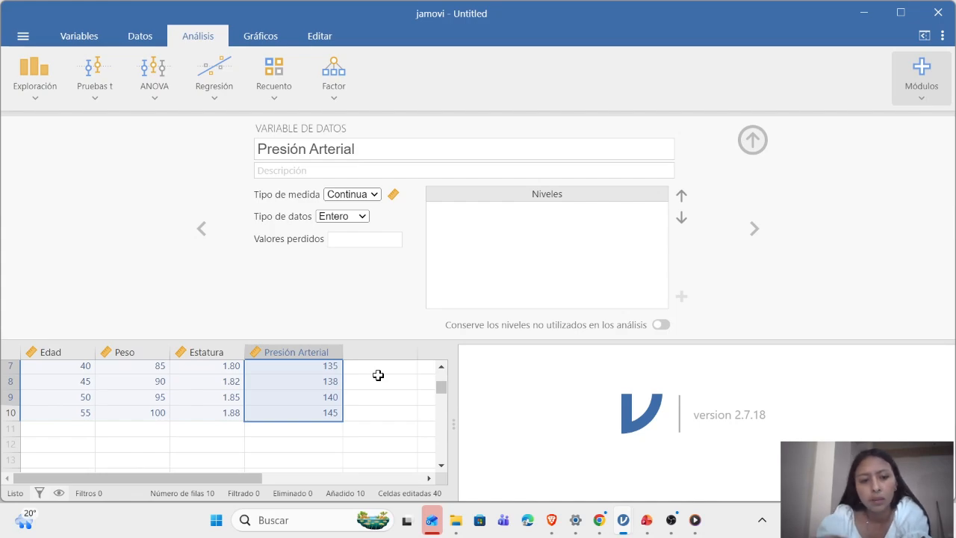
scroll(378, 375, "up", 2)
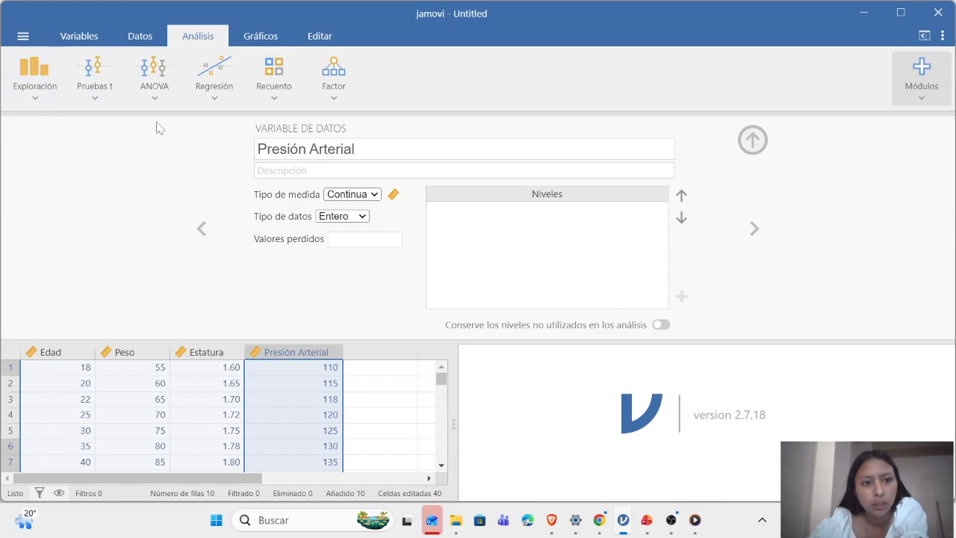
Step: Start a Matriz de correlación analysis and review its coefficient, hypothesis and plot options
left_click(221, 101)
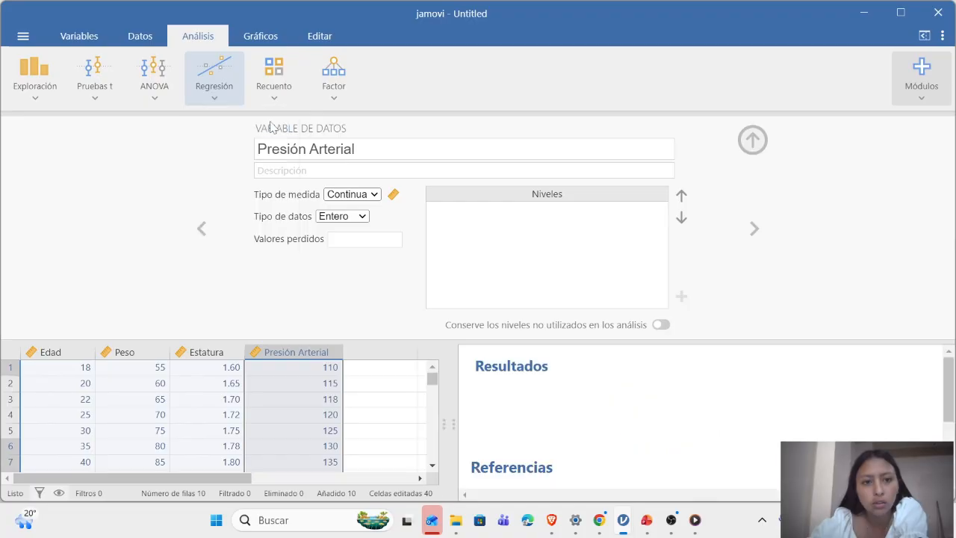
left_click(272, 124)
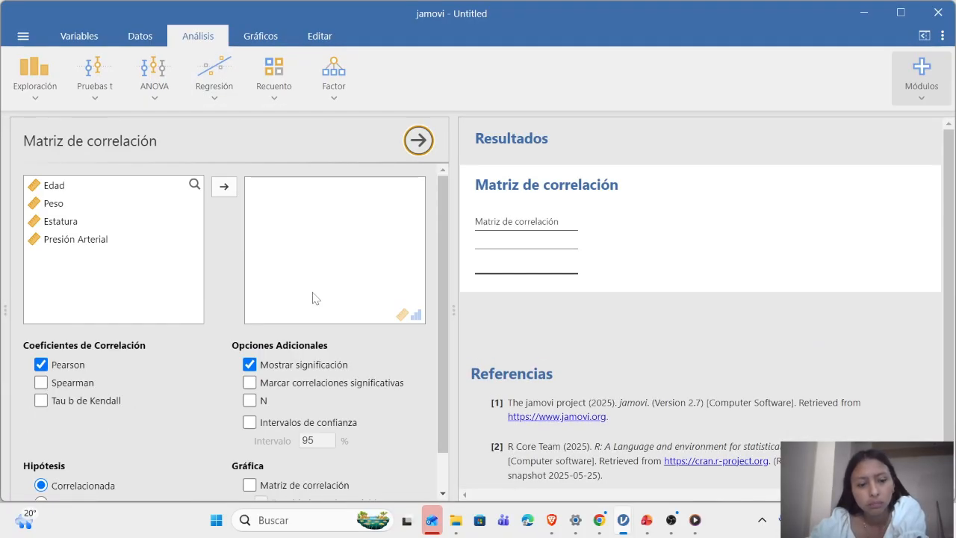
scroll(315, 298, "down", 1)
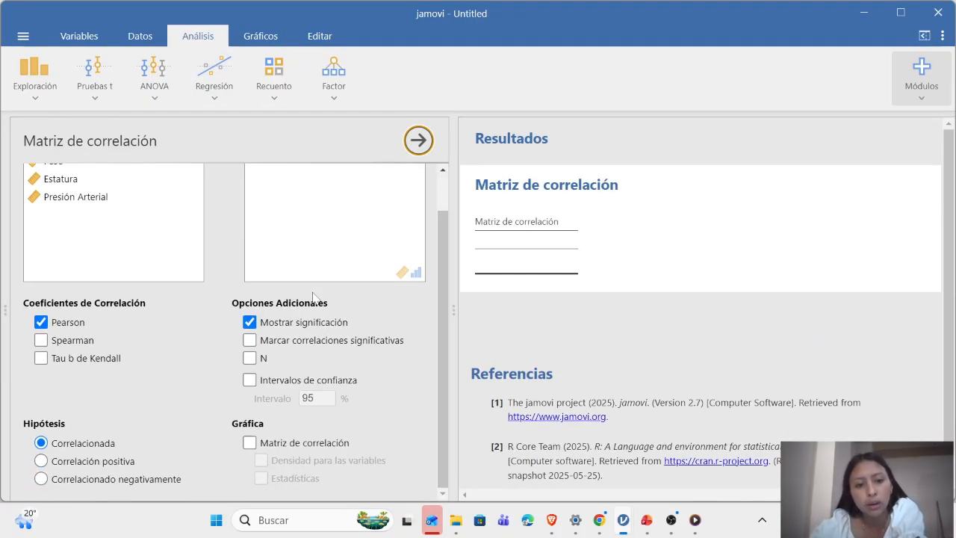
scroll(312, 296, "up", 1)
scroll(312, 297, "down", 1)
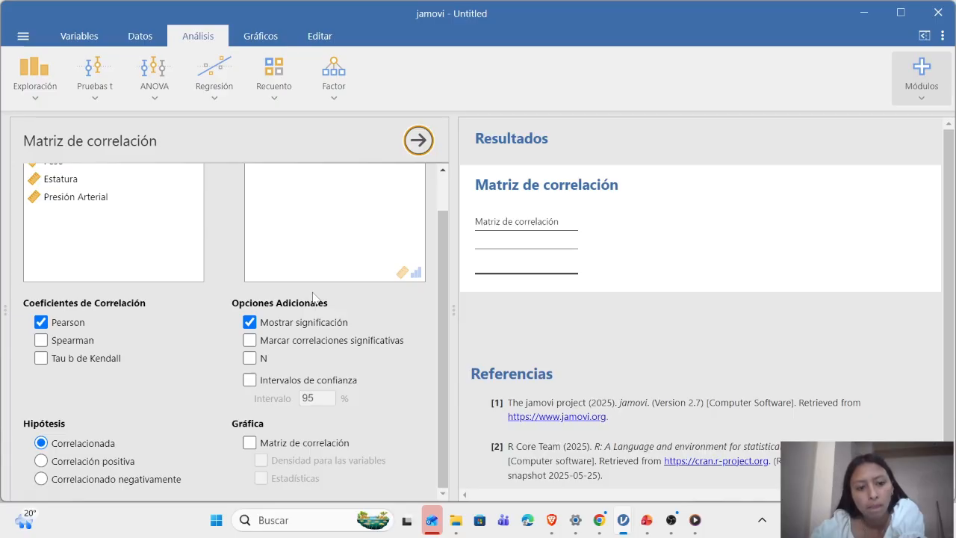
scroll(313, 296, "up", 1)
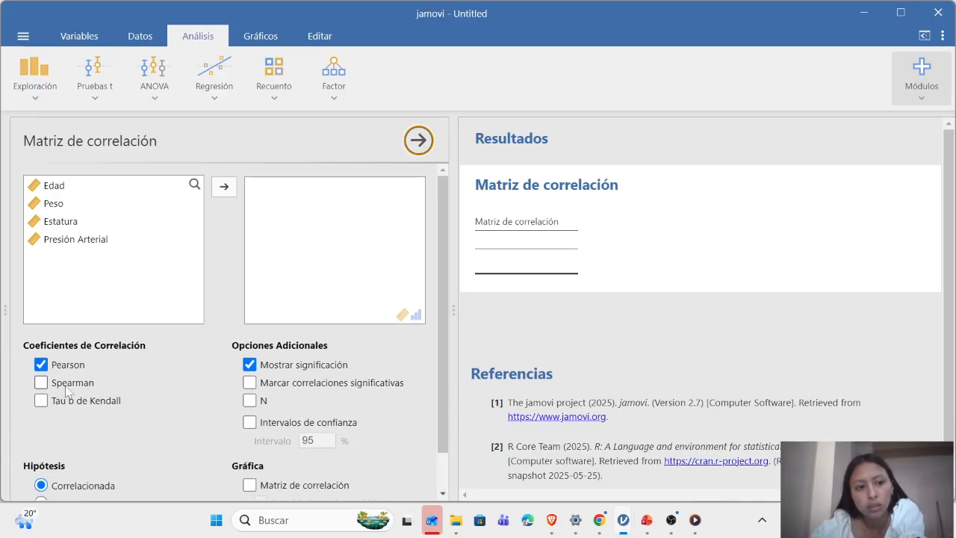
Step: Review the correlation options and enable the Matriz de correlación plot
scroll(68, 385, "down", 1)
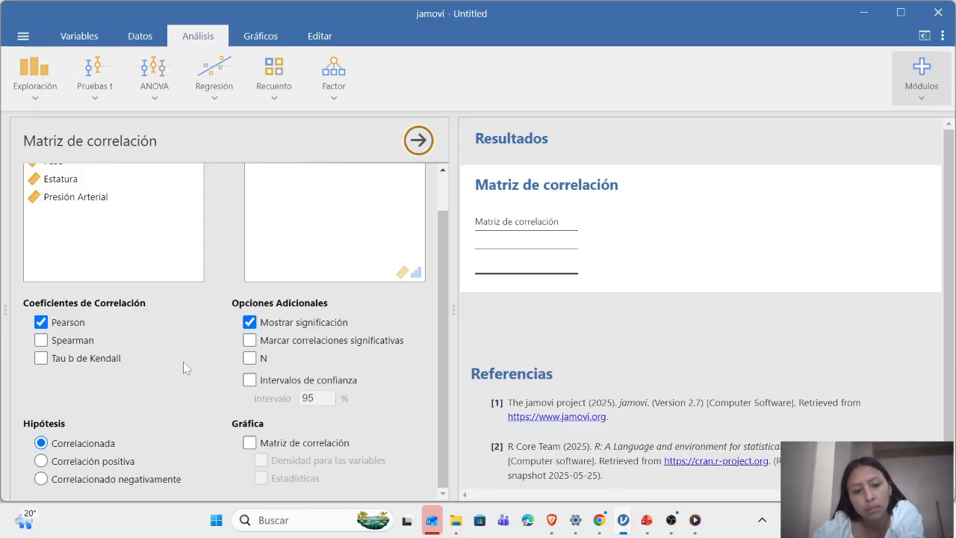
scroll(183, 361, "up", 1)
scroll(183, 361, "up", 1)
scroll(183, 361, "down", 2)
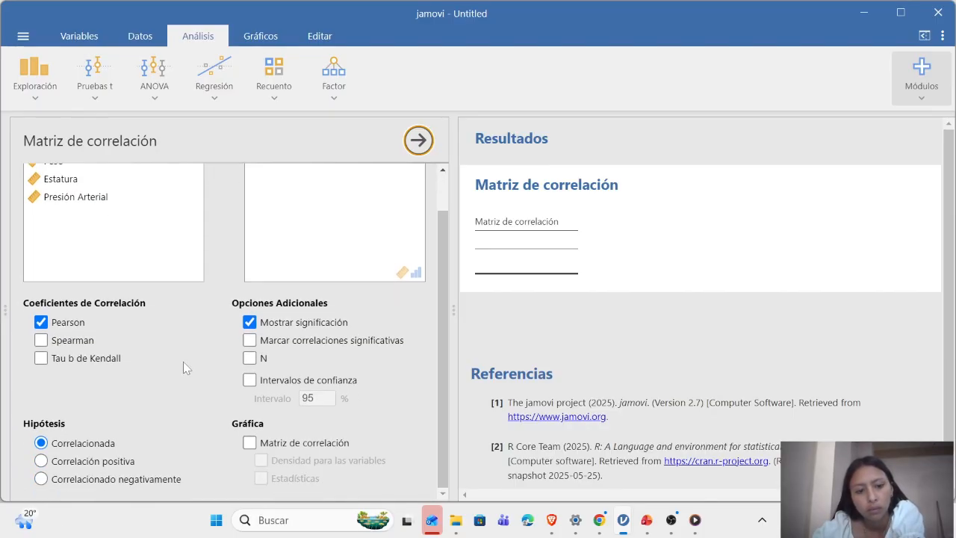
left_click(249, 442)
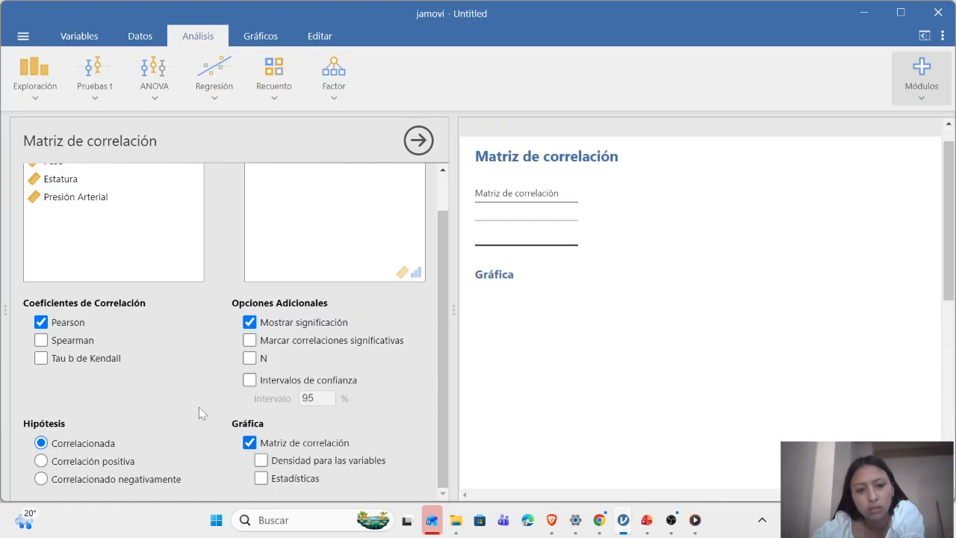
Step: Add Edad and Presión Arterial as the variables of the correlation matrix
scroll(198, 413, "up", 1)
scroll(199, 411, "up", 1)
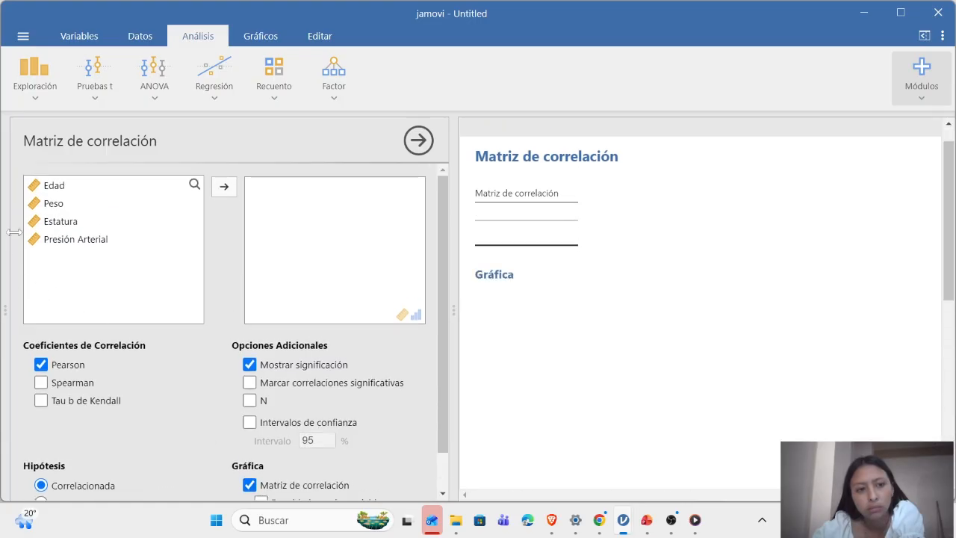
left_click(70, 189)
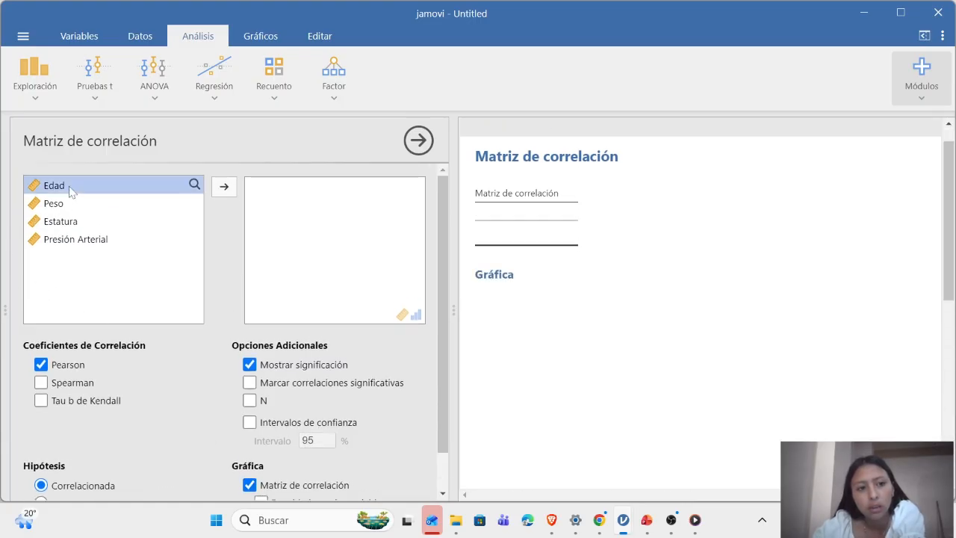
left_click(223, 187)
left_click_drag(96, 222, 316, 208)
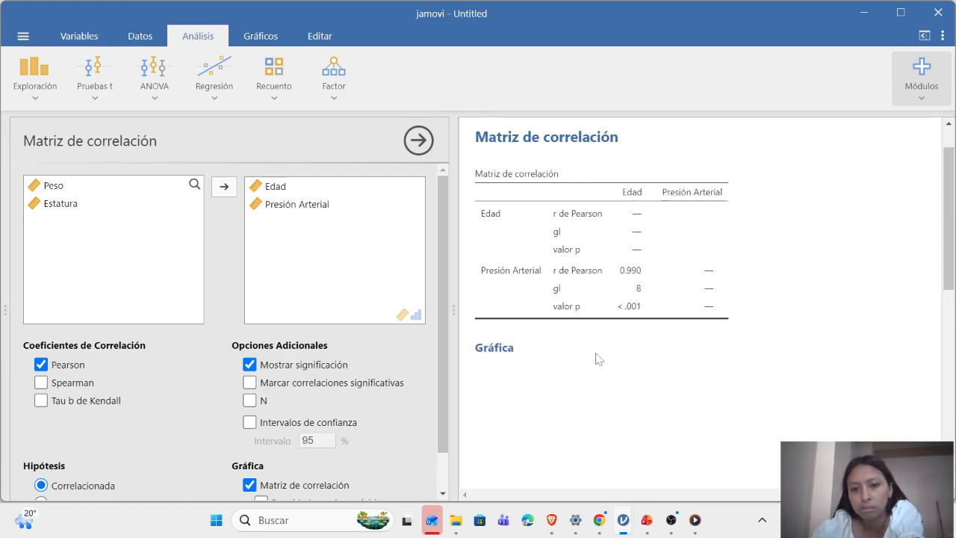
Step: Examine the Pearson coefficient, degrees of freedom and p-value for Edad and Presión Arterial, along with the regression line in the correlation plot
scroll(597, 359, "down", 2)
scroll(598, 359, "down", 3)
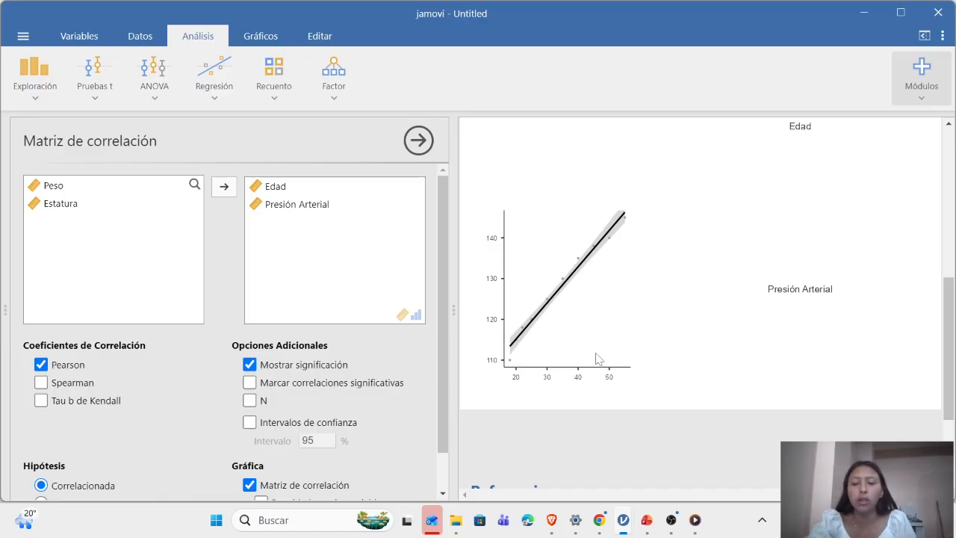
scroll(596, 359, "up", 10)
scroll(597, 357, "up", 2)
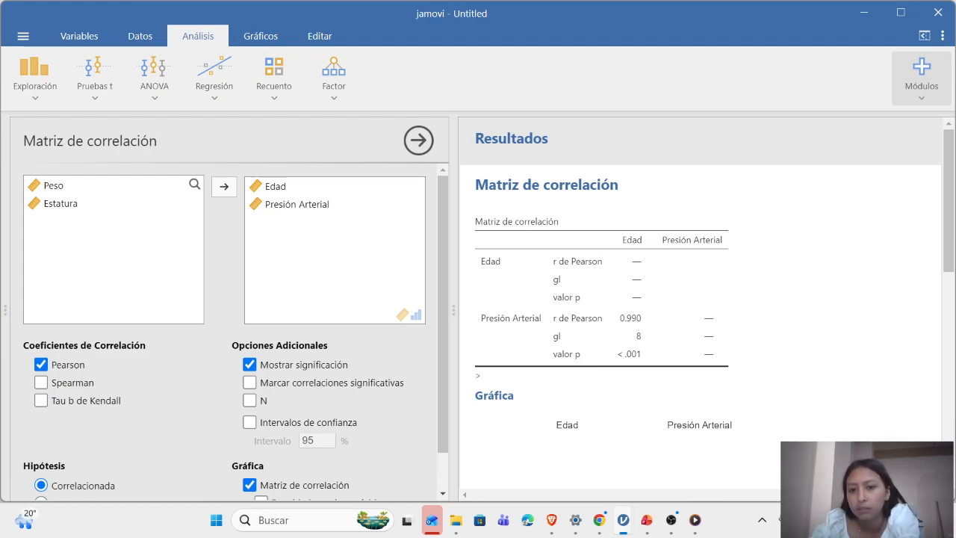
scroll(649, 375, "down", 1)
scroll(649, 375, "down", 5)
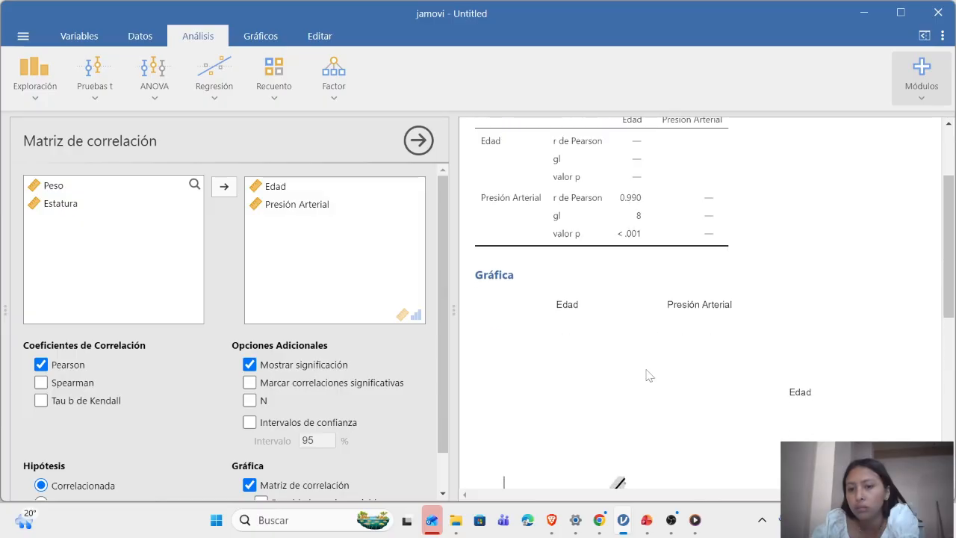
scroll(648, 374, "down", 3)
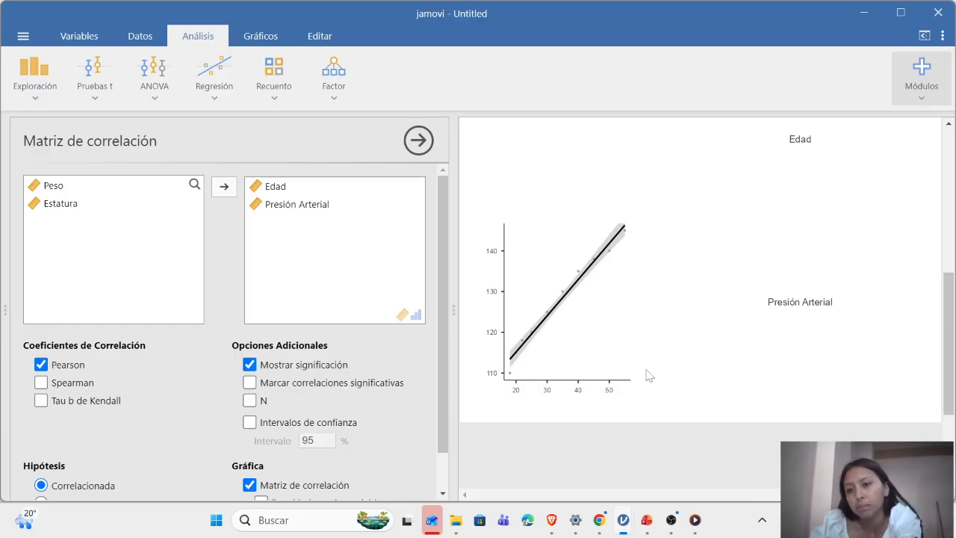
scroll(648, 376, "up", 1)
scroll(649, 375, "up", 1)
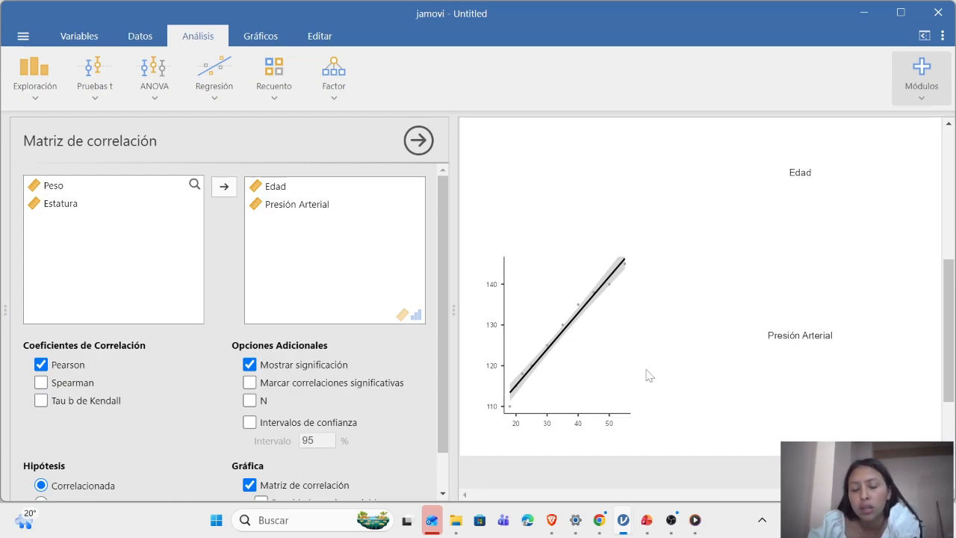
scroll(649, 376, "up", 12)
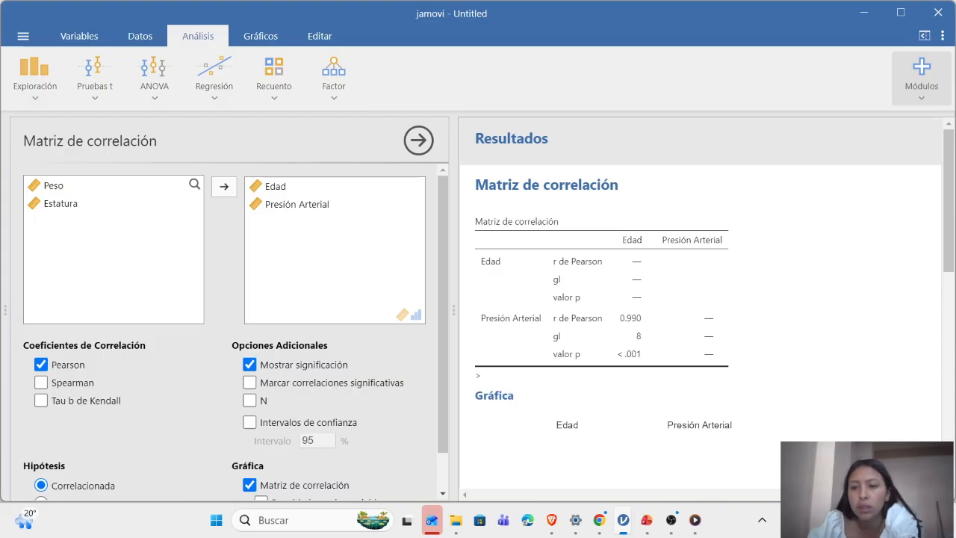
scroll(649, 376, "down", 1)
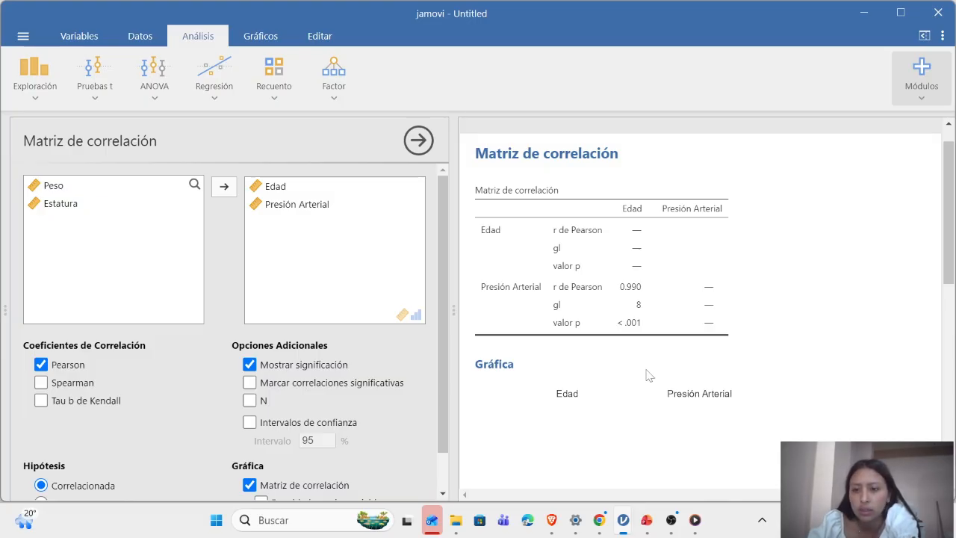
scroll(648, 374, "down", 5)
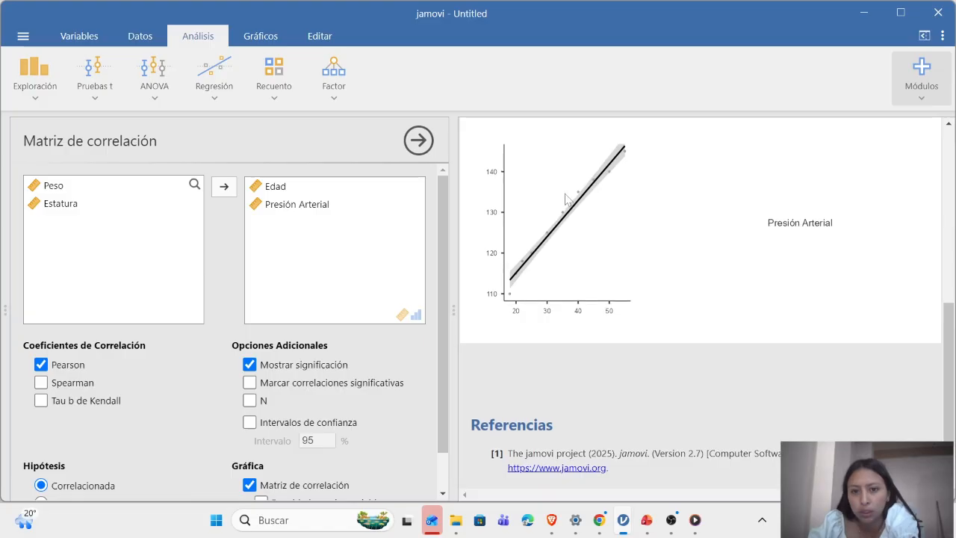
scroll(566, 198, "up", 1)
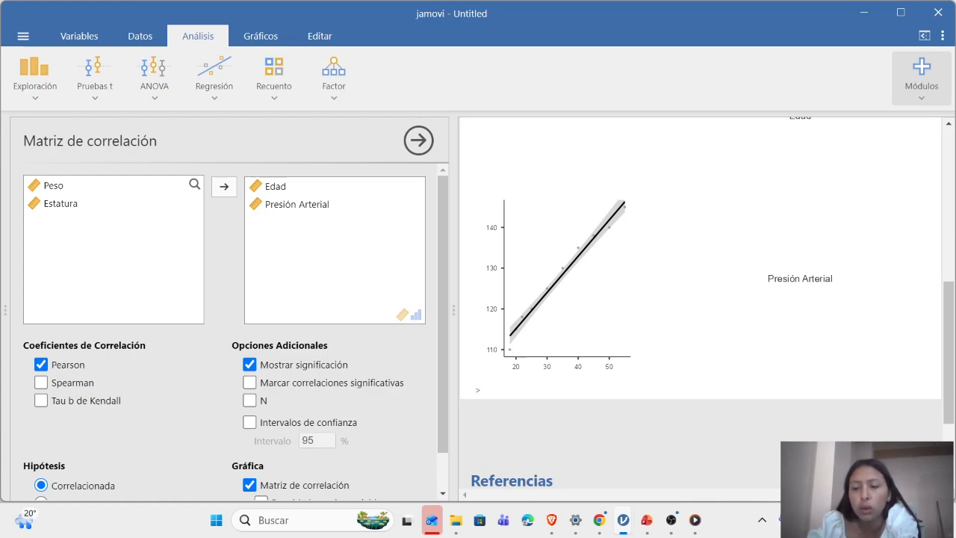
scroll(689, 273, "up", 4)
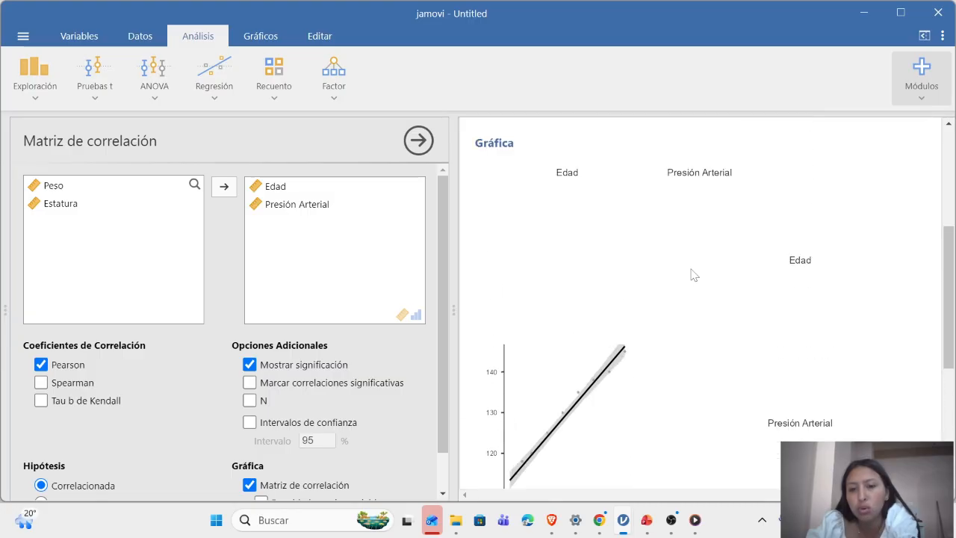
scroll(692, 274, "up", 3)
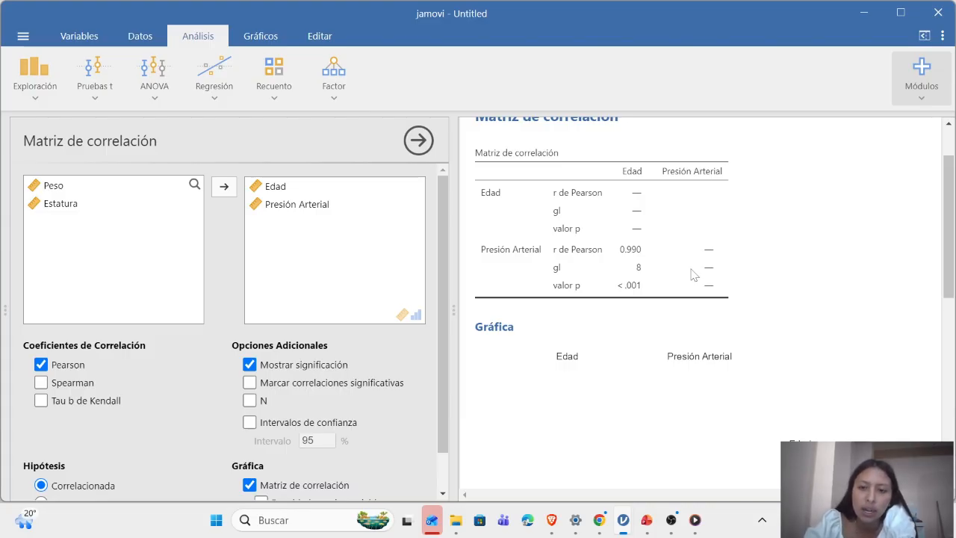
scroll(693, 275, "down", 6)
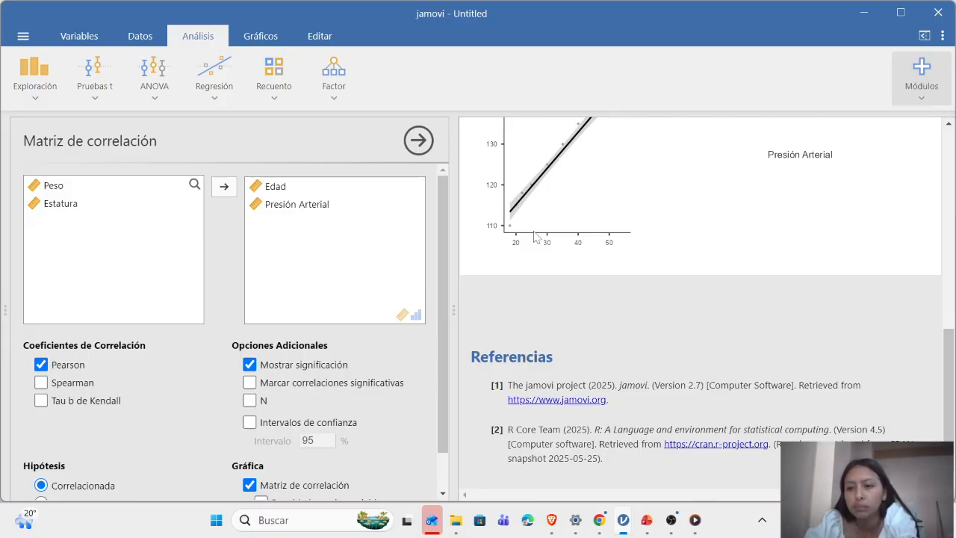
scroll(534, 236, "up", 10)
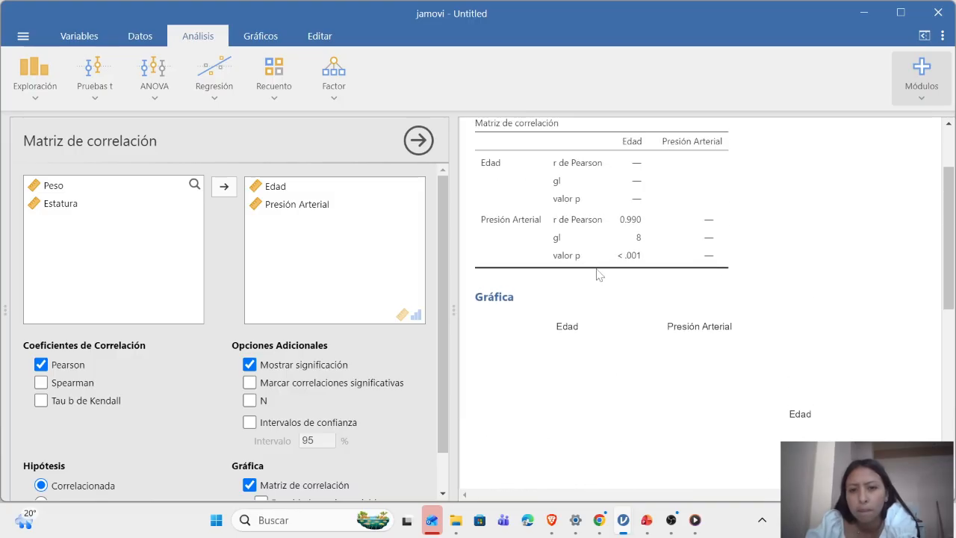
scroll(597, 275, "up", 1)
scroll(598, 274, "up", 2)
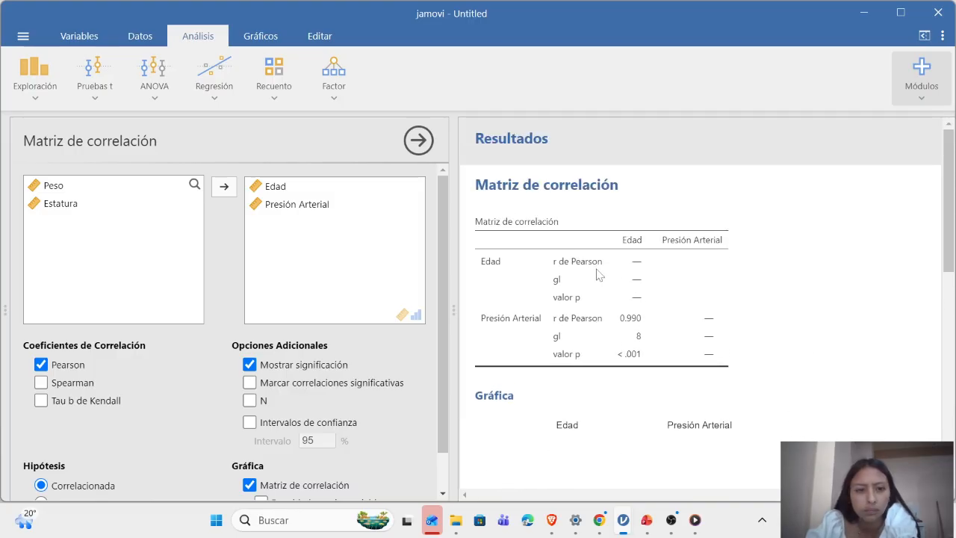
scroll(598, 275, "down", 5)
scroll(337, 401, "down", 1)
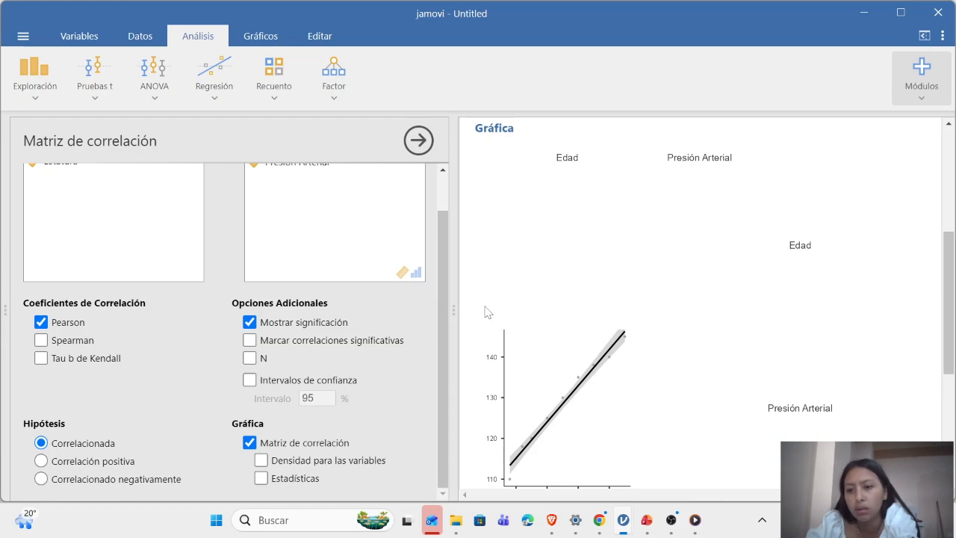
scroll(486, 312, "down", 1)
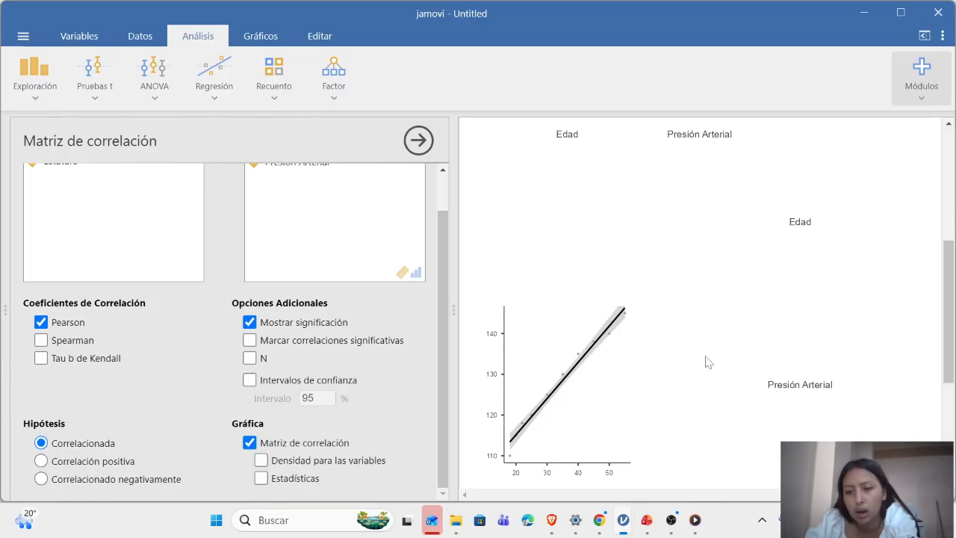
scroll(682, 362, "down", 1)
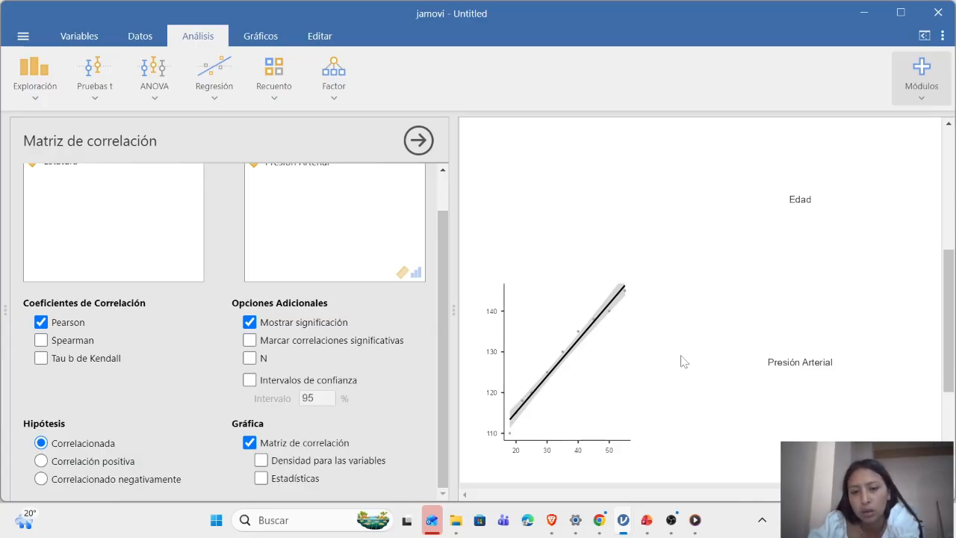
scroll(684, 361, "down", 2)
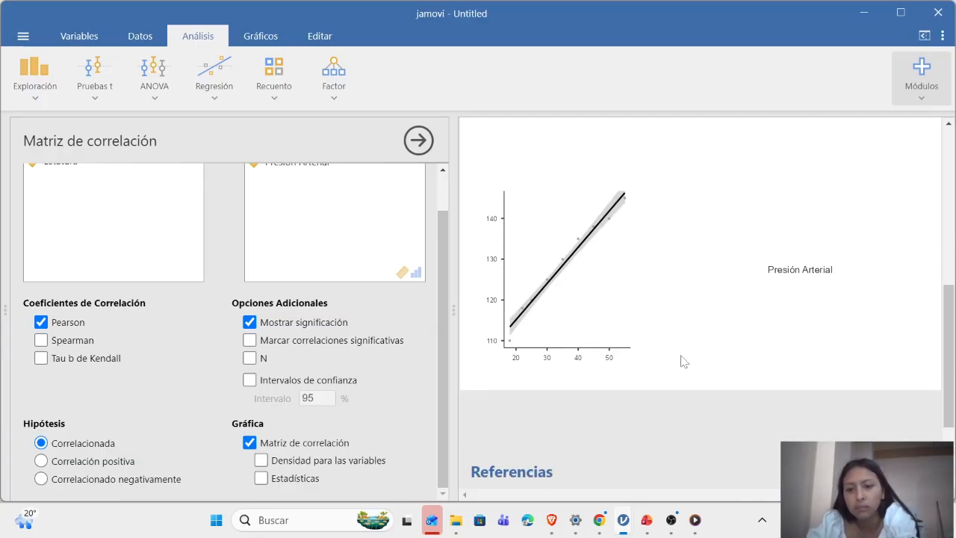
Step: Create a Gráfico de Dispersión (Puntos) with Edad on the X axis and Presión Arterial on the Y axis
left_click(254, 36)
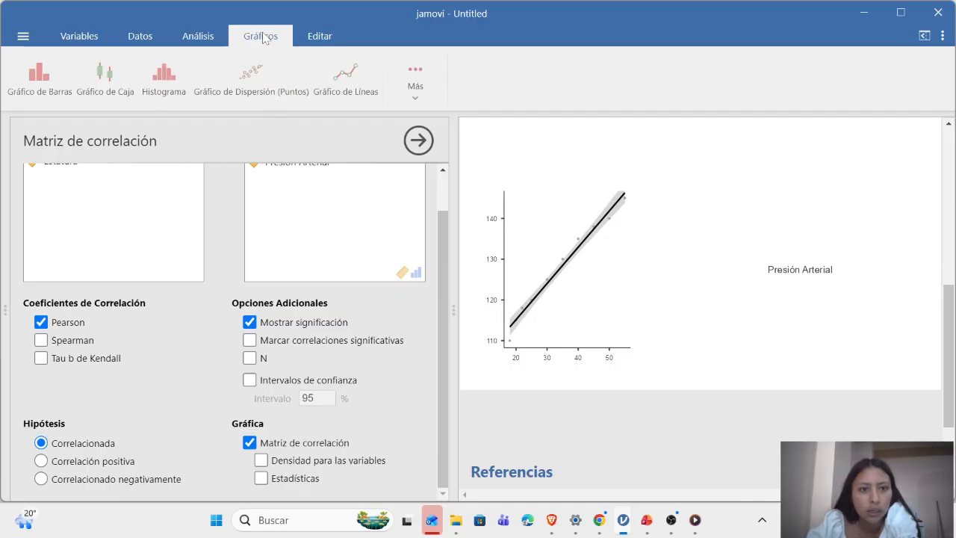
left_click(257, 96)
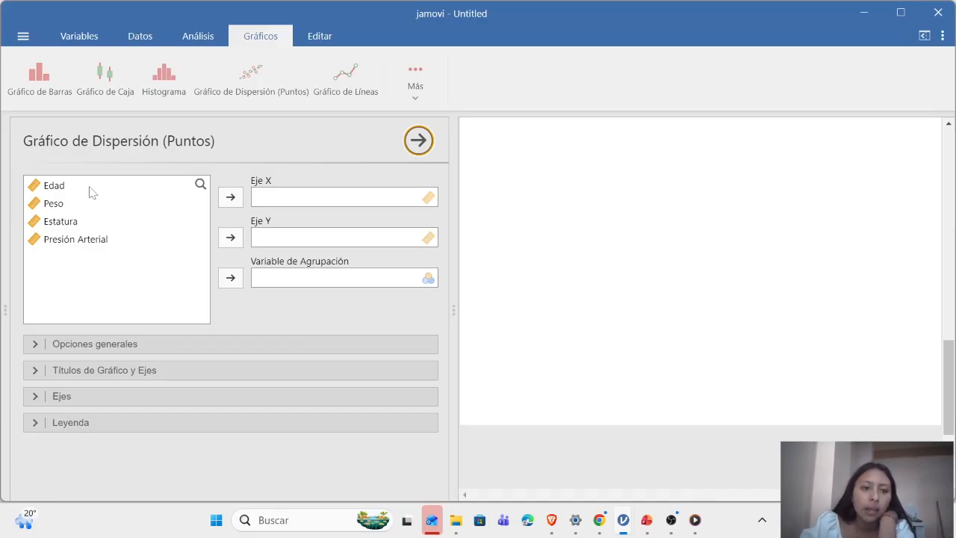
left_click_drag(60, 191, 302, 198)
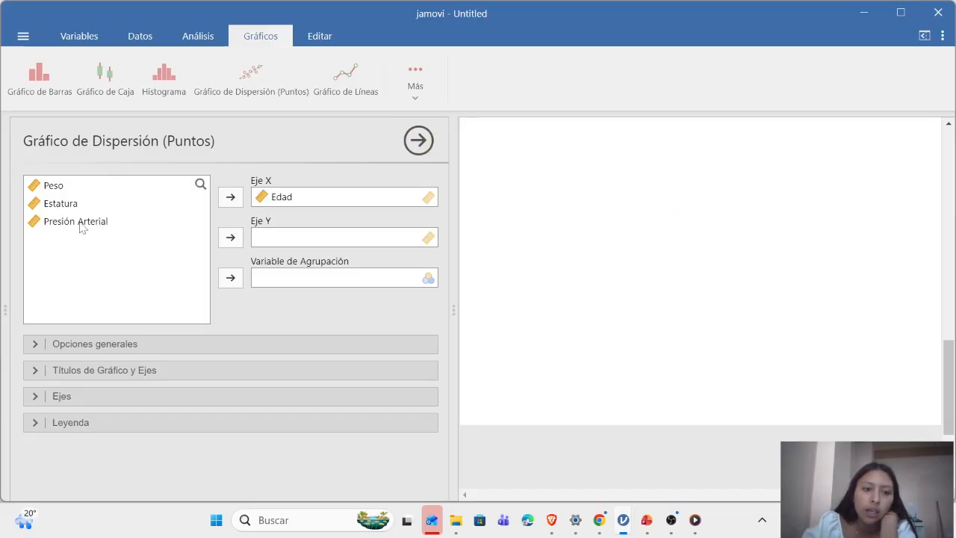
left_click_drag(81, 227, 309, 248)
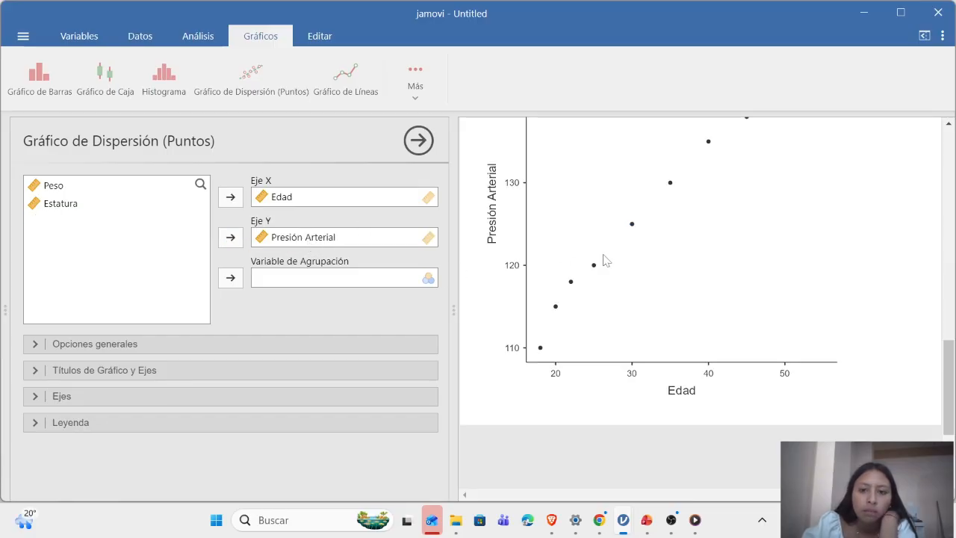
Step: Compare the points of the new scatter plot with the fitted line in the correlation matrix plot
scroll(605, 253, "up", 1)
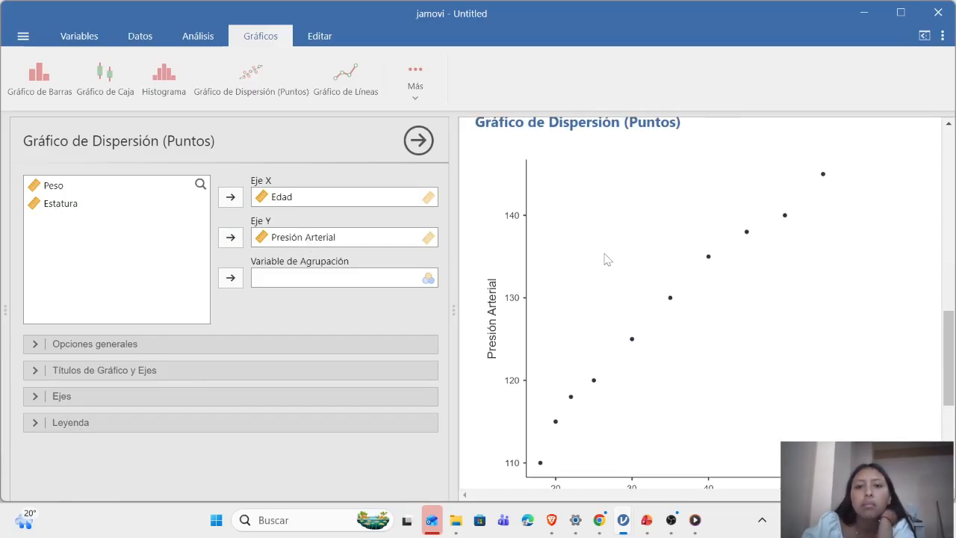
scroll(606, 259, "down", 2)
scroll(606, 259, "down", 1)
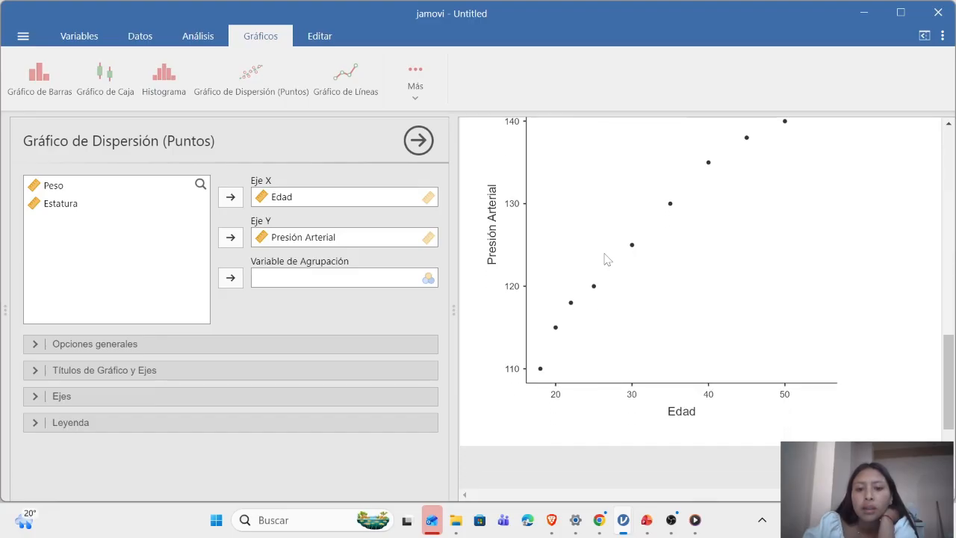
scroll(607, 259, "up", 4)
scroll(607, 259, "down", 3)
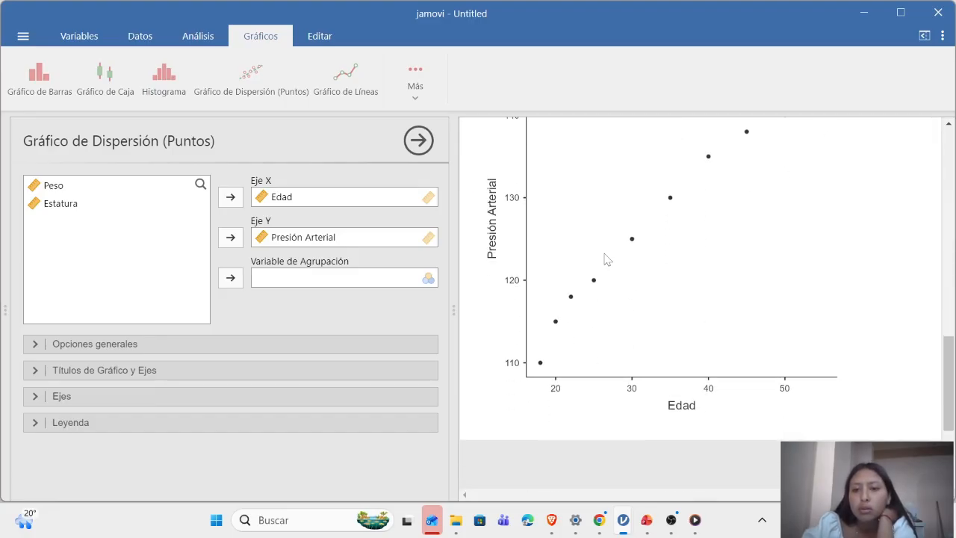
scroll(606, 259, "up", 9)
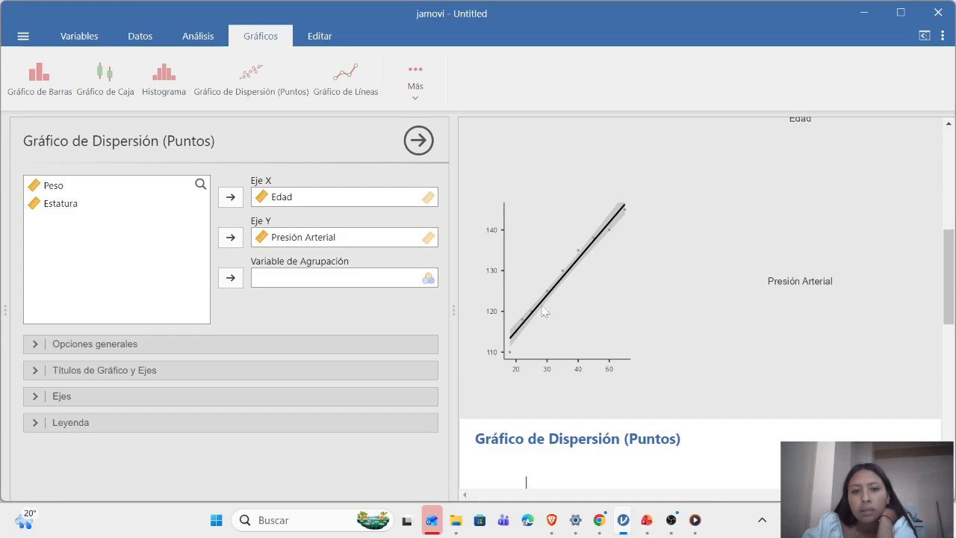
scroll(533, 333, "down", 3)
scroll(533, 333, "down", 2)
scroll(533, 333, "up", 6)
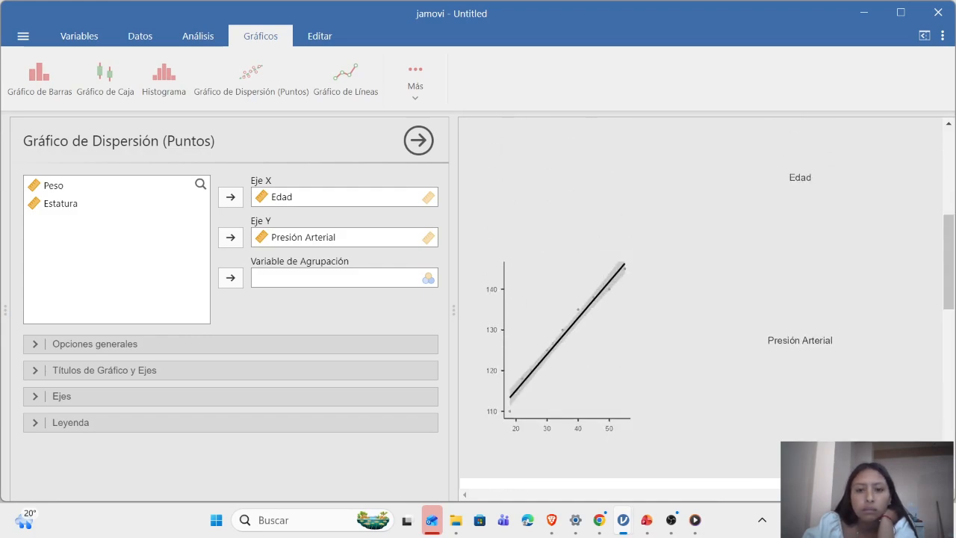
scroll(533, 333, "down", 6)
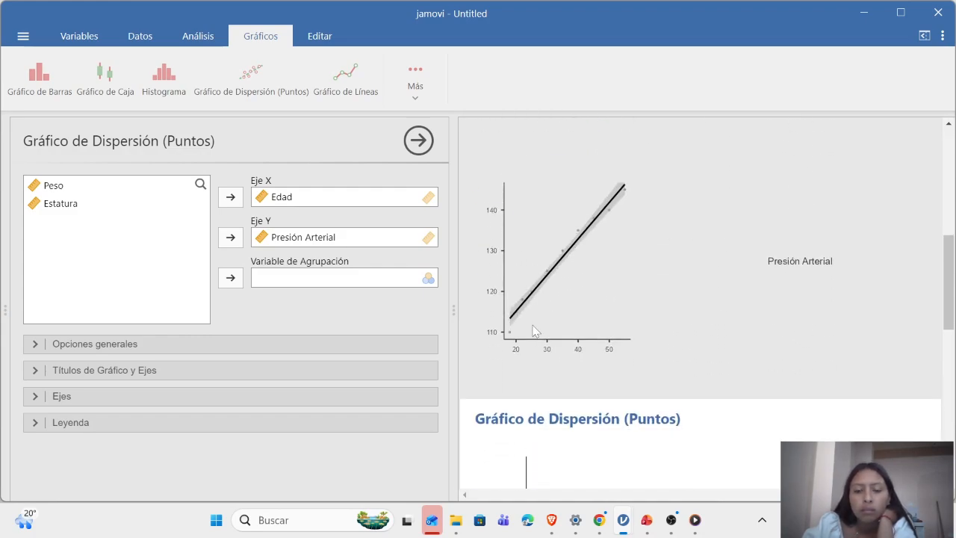
scroll(533, 333, "down", 1)
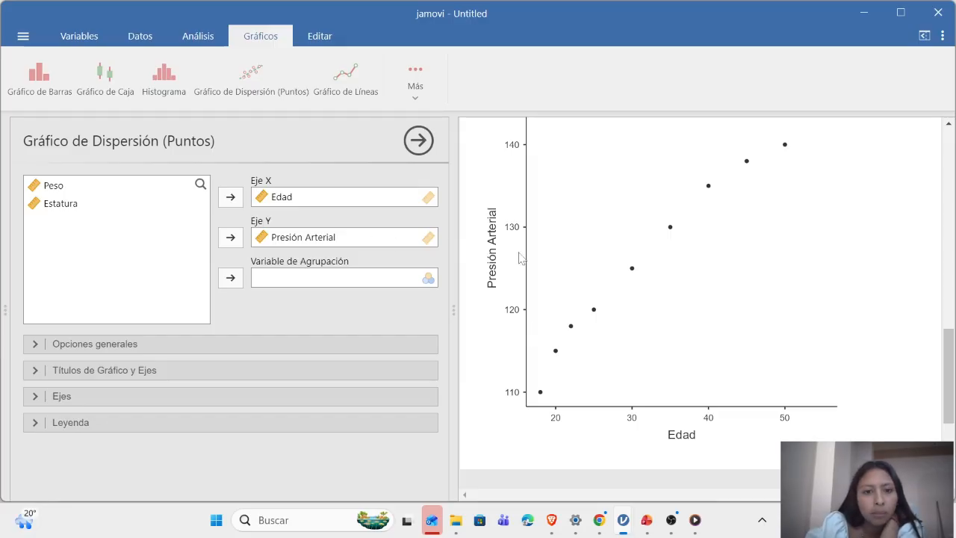
Step: Review the full results for Edad and Presión Arterial, from the correlation matrix and its regression plot through the scatter plot to the references
scroll(524, 254, "up", 5)
scroll(525, 256, "up", 10)
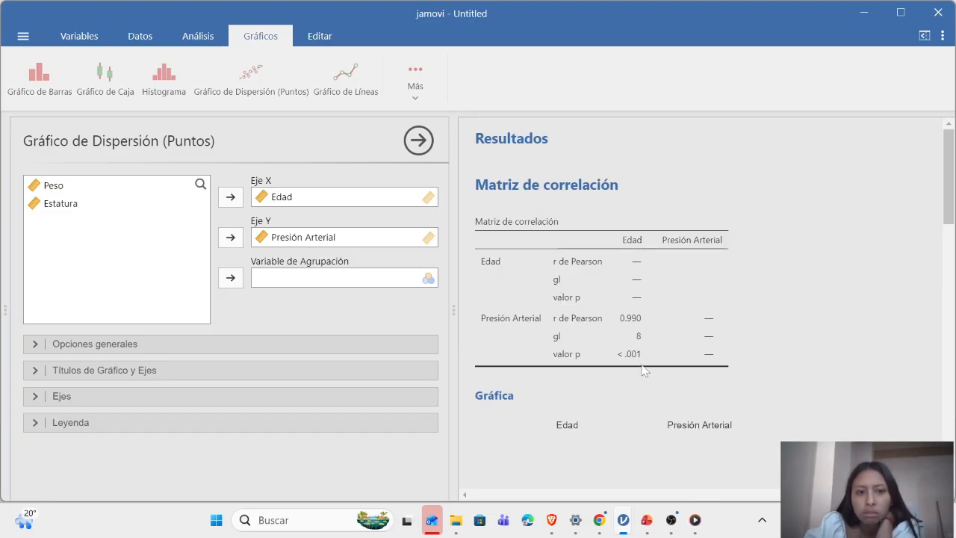
scroll(644, 369, "down", 3)
scroll(644, 370, "down", 5)
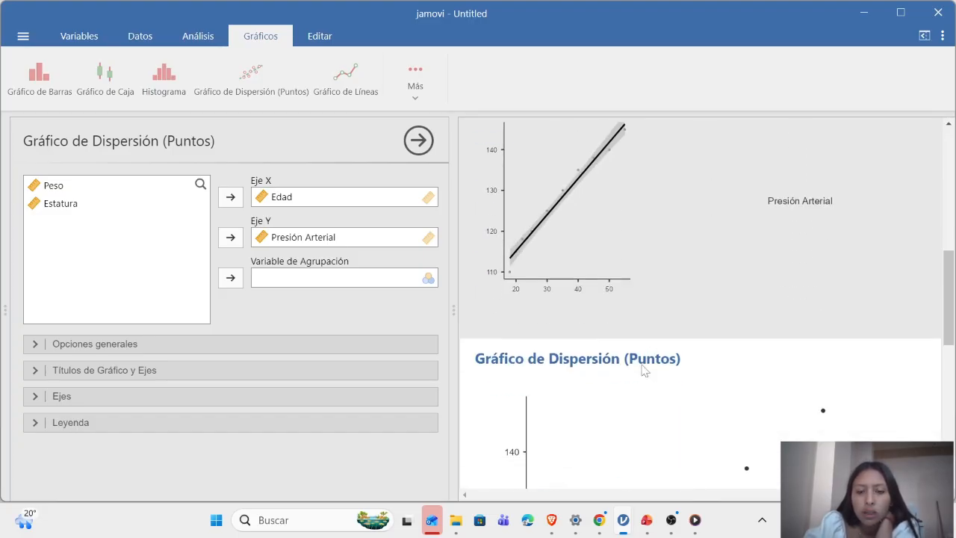
scroll(639, 367, "down", 3)
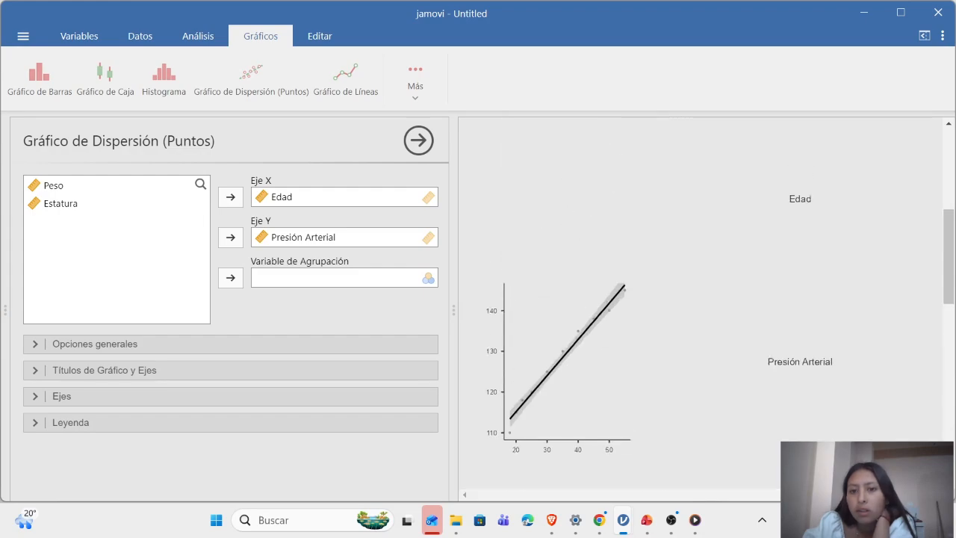
scroll(644, 369, "down", 5)
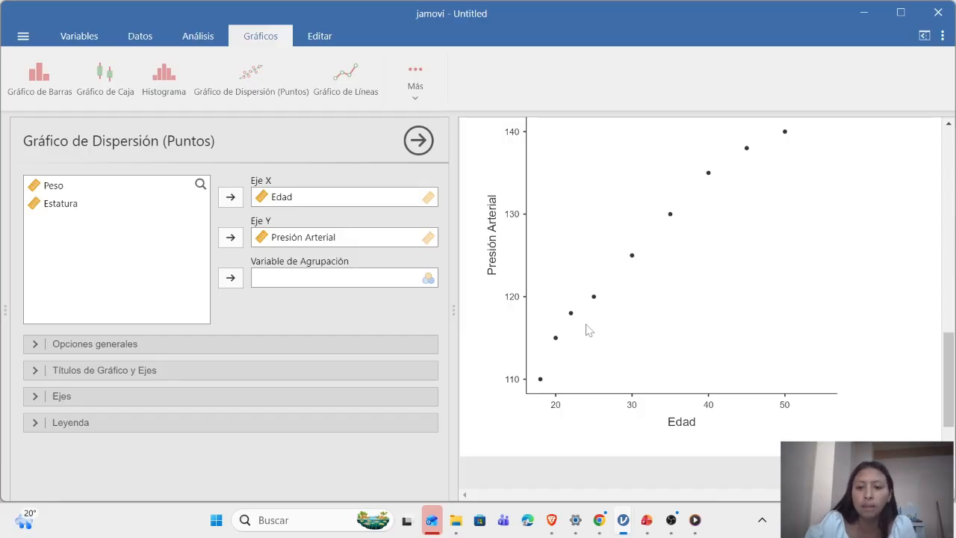
scroll(587, 329, "down", 5)
scroll(587, 329, "up", 10)
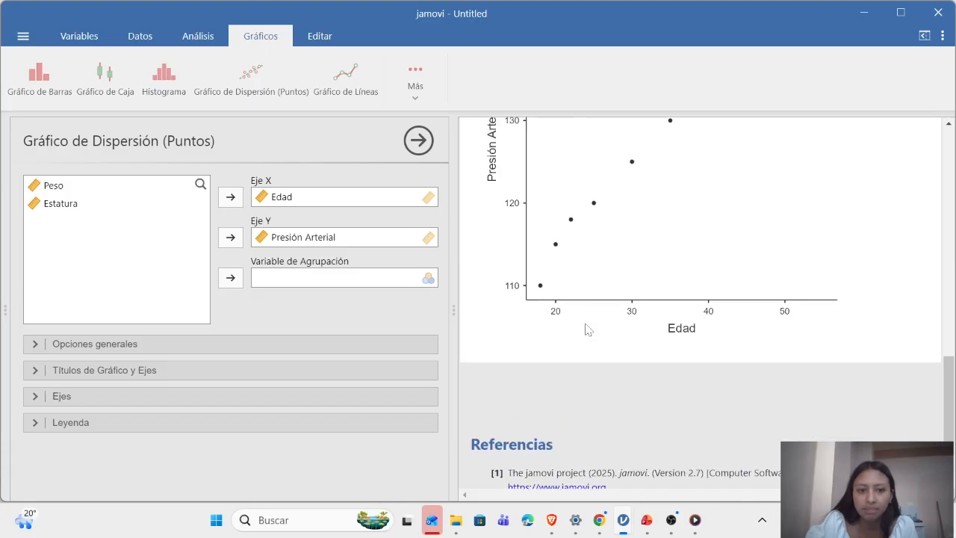
scroll(586, 329, "up", 5)
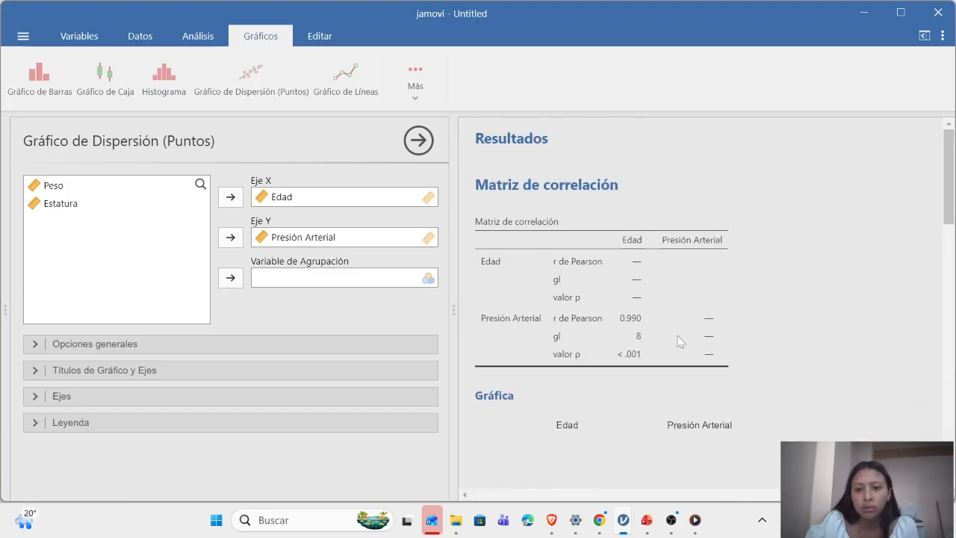
scroll(634, 402, "down", 8)
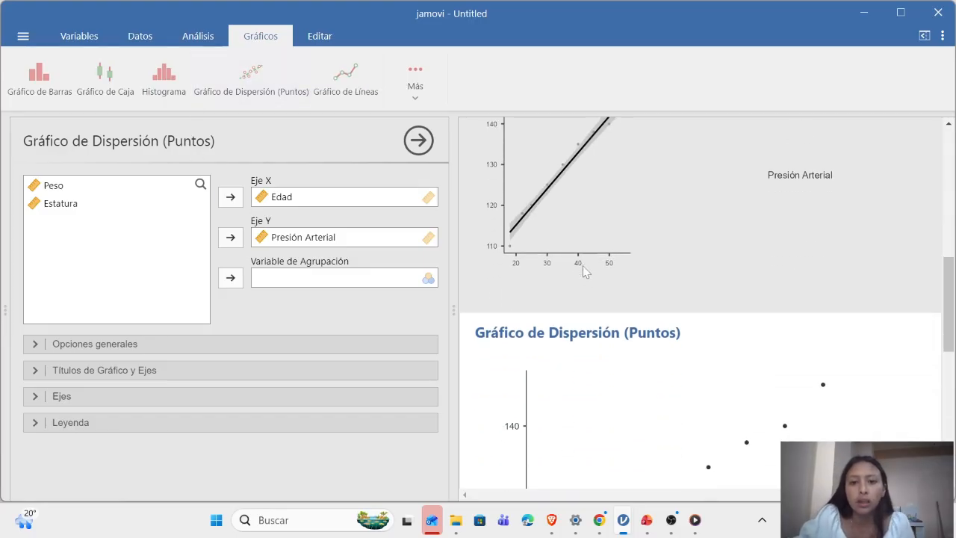
scroll(583, 272, "down", 10)
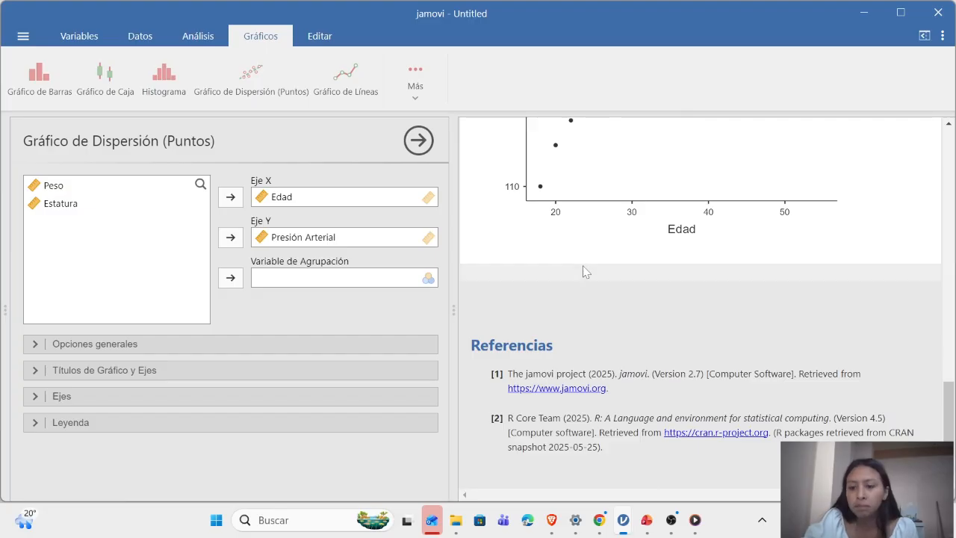